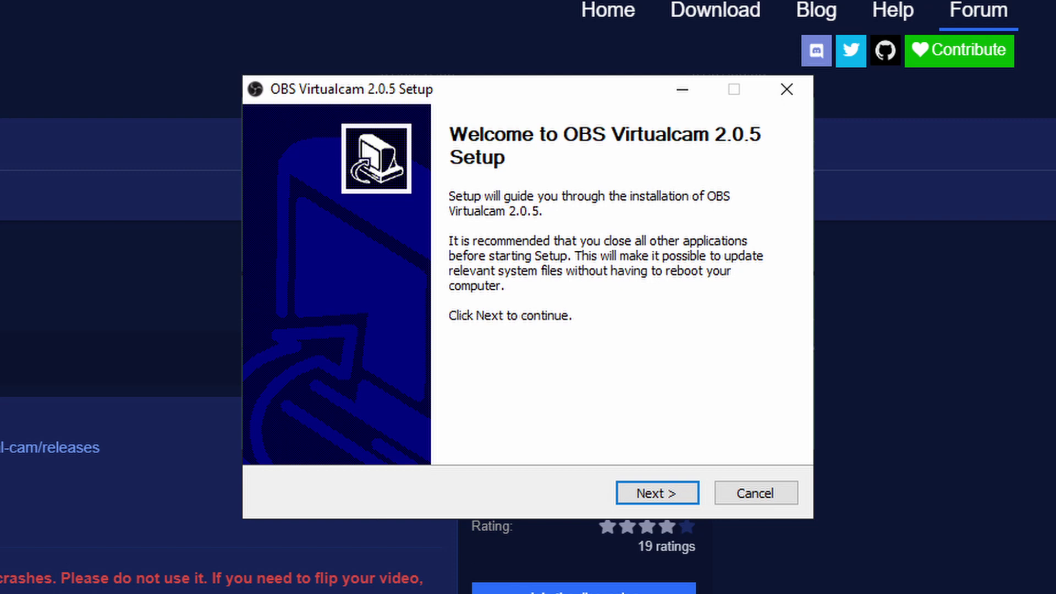
Advance the OBS Virtualcam installer past Welcome, License and the C:\Program Files\obs-studio install location.
{"action": "key", "text": "Return"}
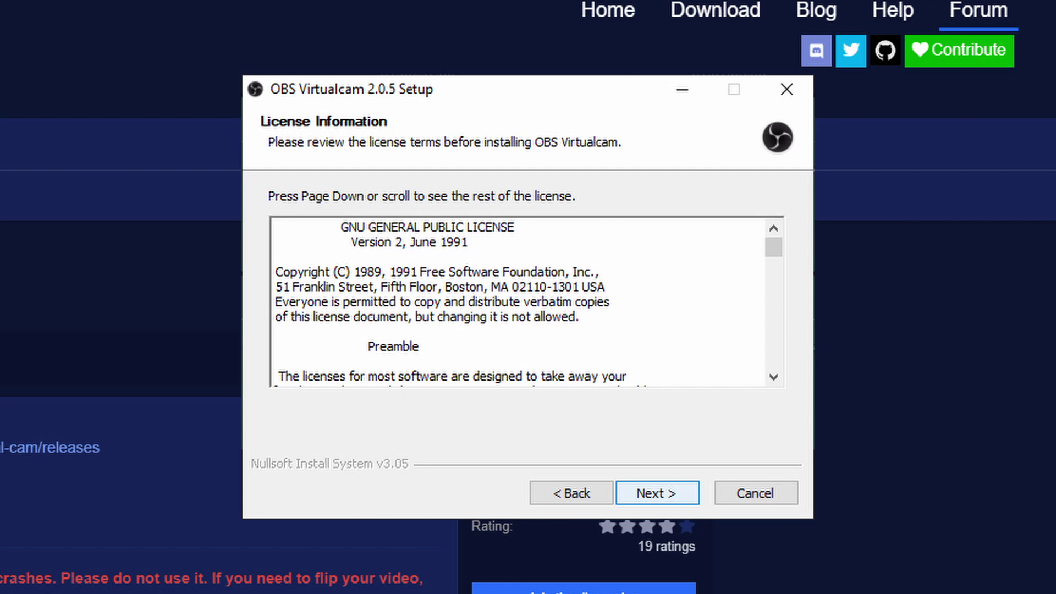
{"action": "key", "text": "Return"}
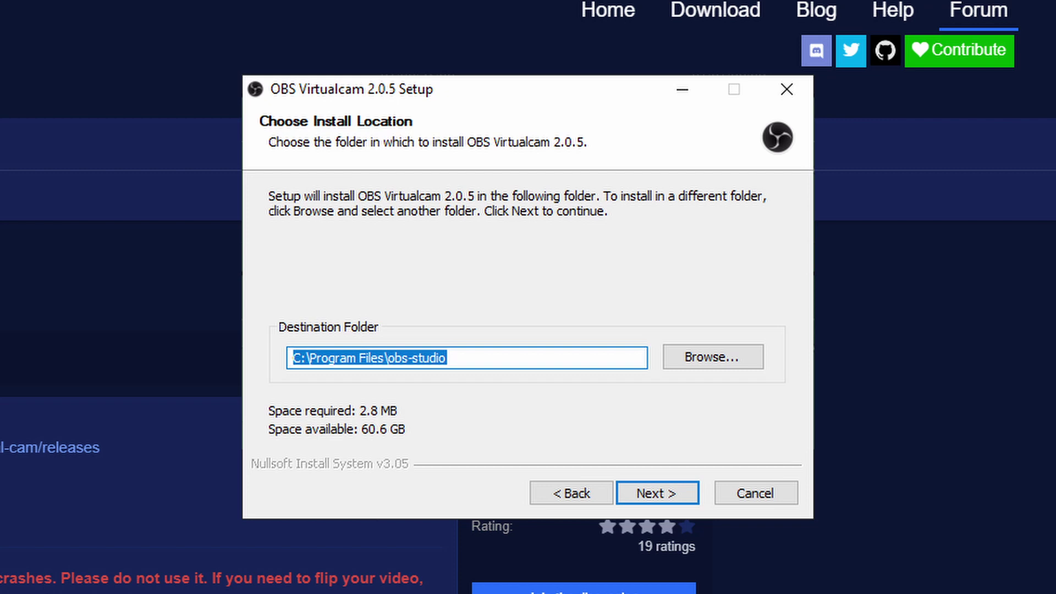
{"action": "key", "text": "Return"}
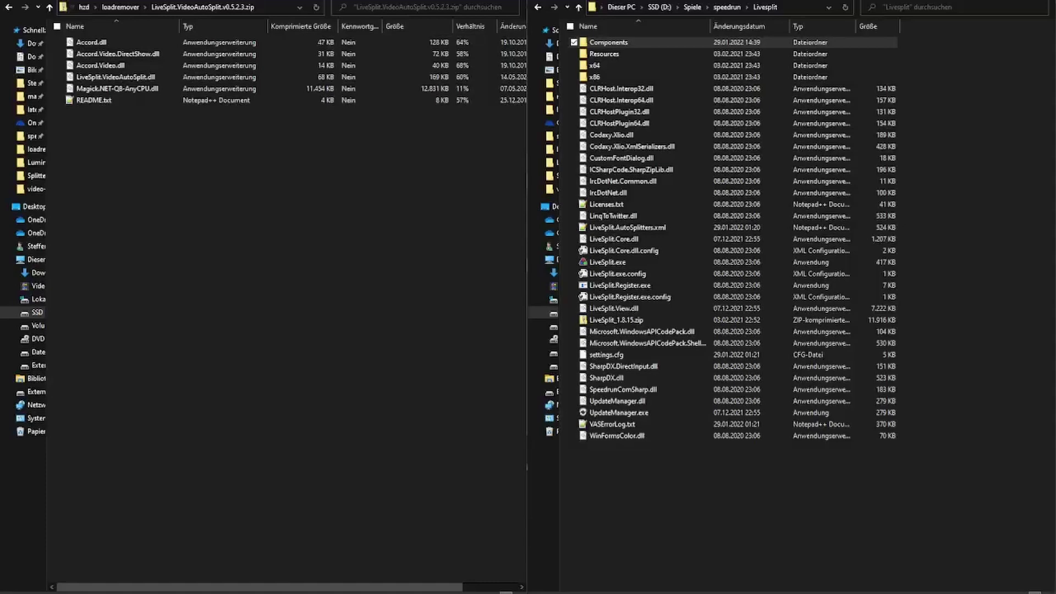
Copy the six VideoAutoSplit files from the zip into the Livesplit folder.
{"action": "left_click_drag", "start_coordinate": [162, 147], "coordinate": [608, 44]}
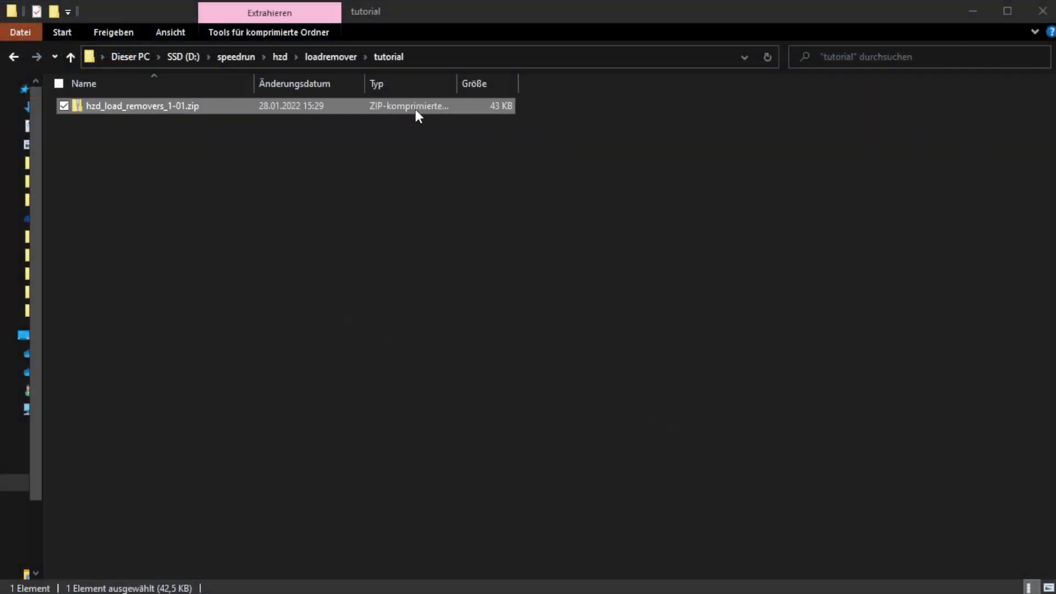
Extract hzd_load_removers_1-01.zip to its suggested folder and open the HZD_variants subfolder.
{"action": "right_click", "coordinate": [416, 110]}
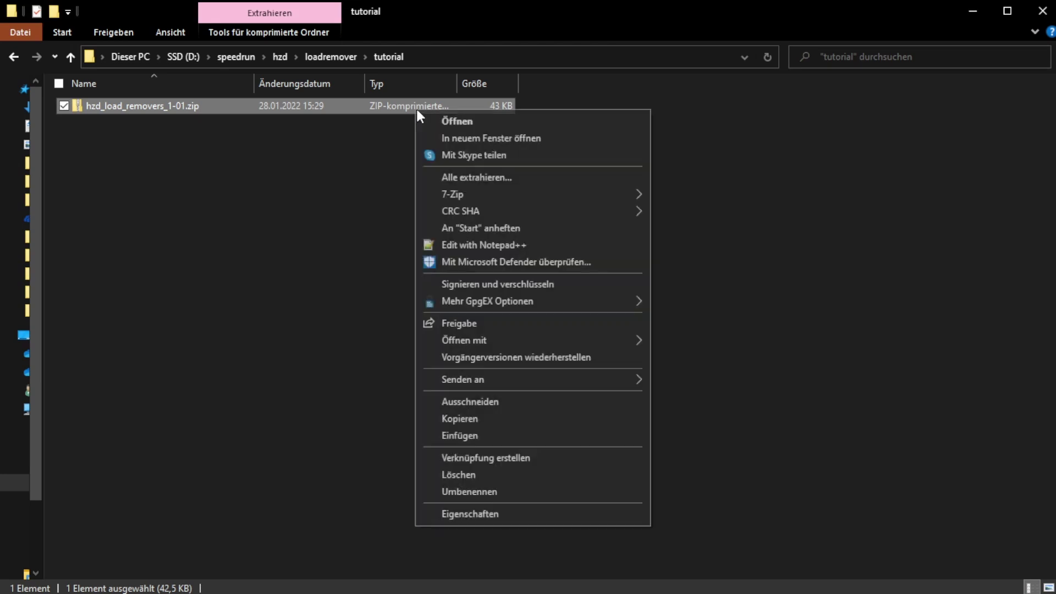
{"action": "left_click", "coordinate": [483, 177]}
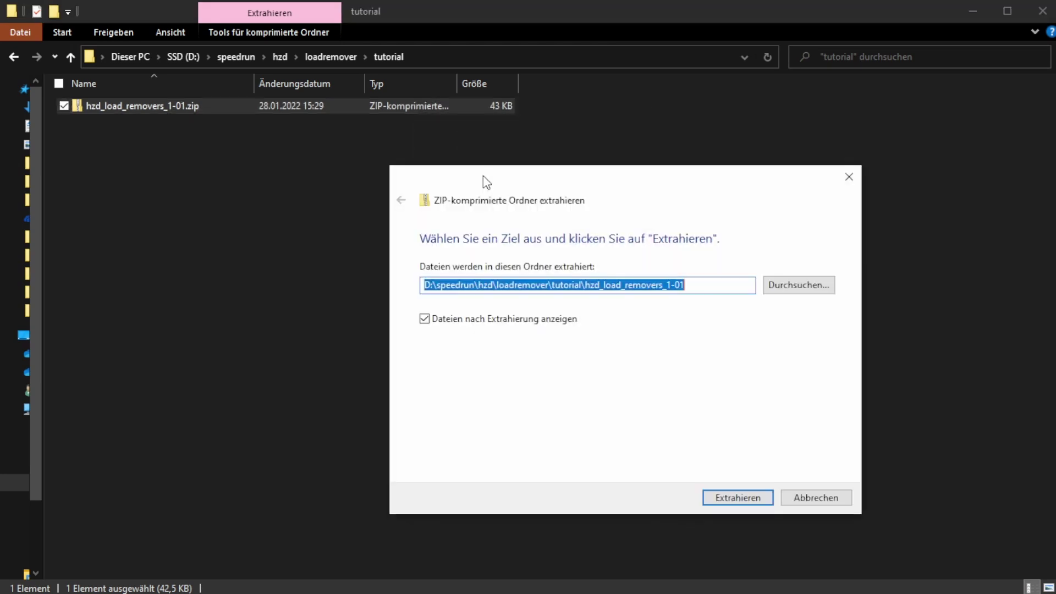
{"action": "left_click", "coordinate": [727, 490]}
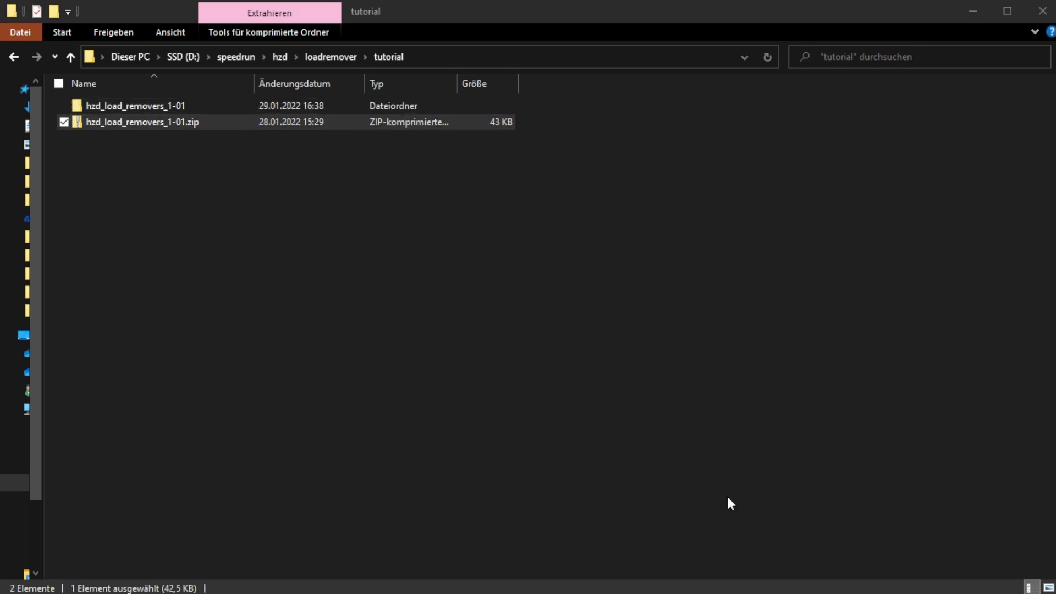
{"action": "double_click", "coordinate": [169, 107]}
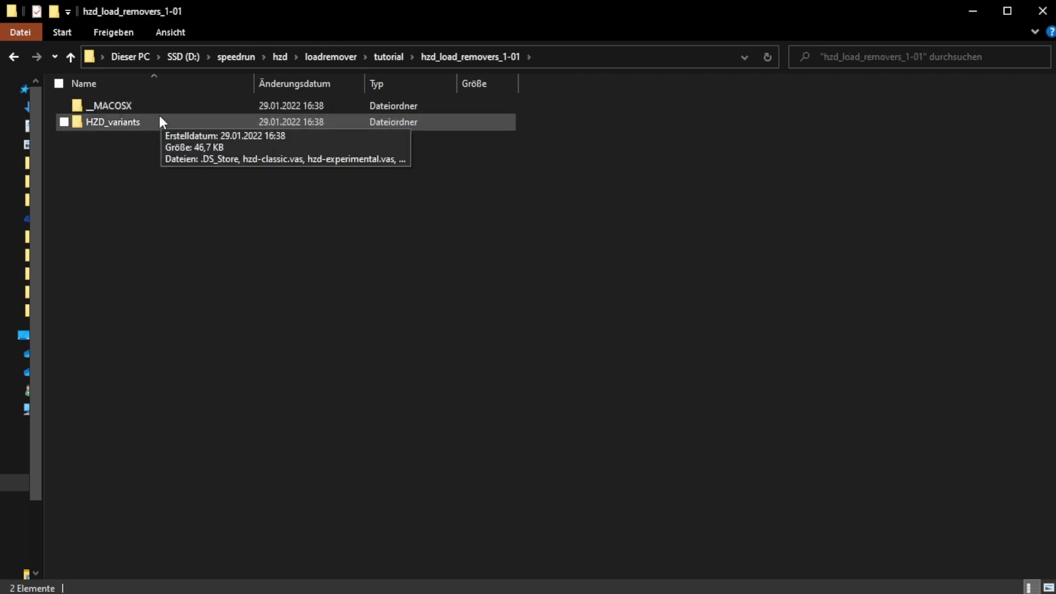
{"action": "double_click", "coordinate": [162, 121]}
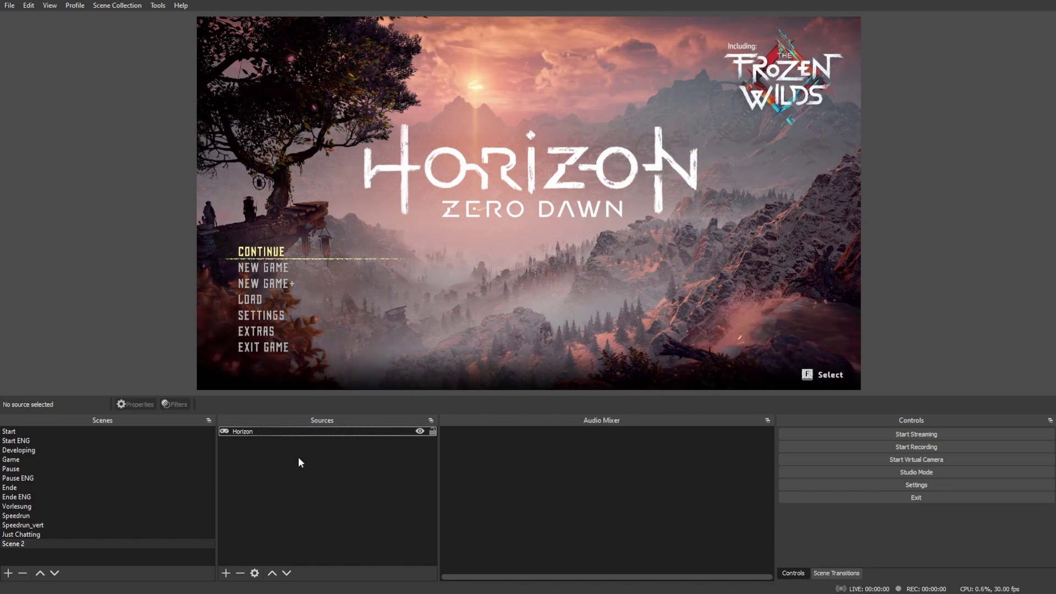
Select the Horizon source in the Sources list.
{"action": "left_click", "coordinate": [290, 434]}
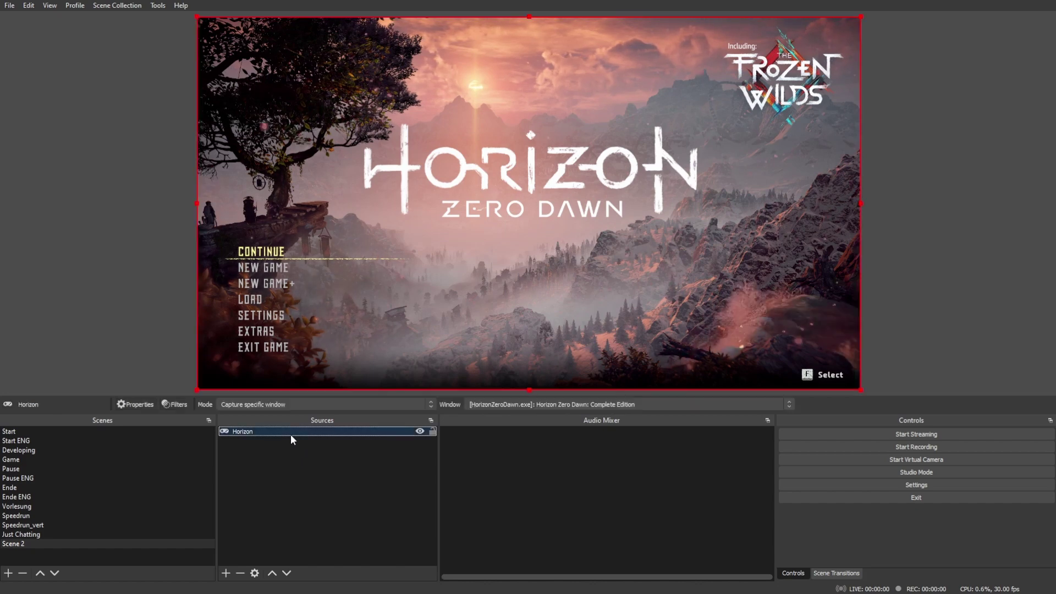
Add a VirtualCam filter to the Horizon source targeting OBS-Camera, start it, and close filters.
{"action": "right_click", "coordinate": [247, 435]}
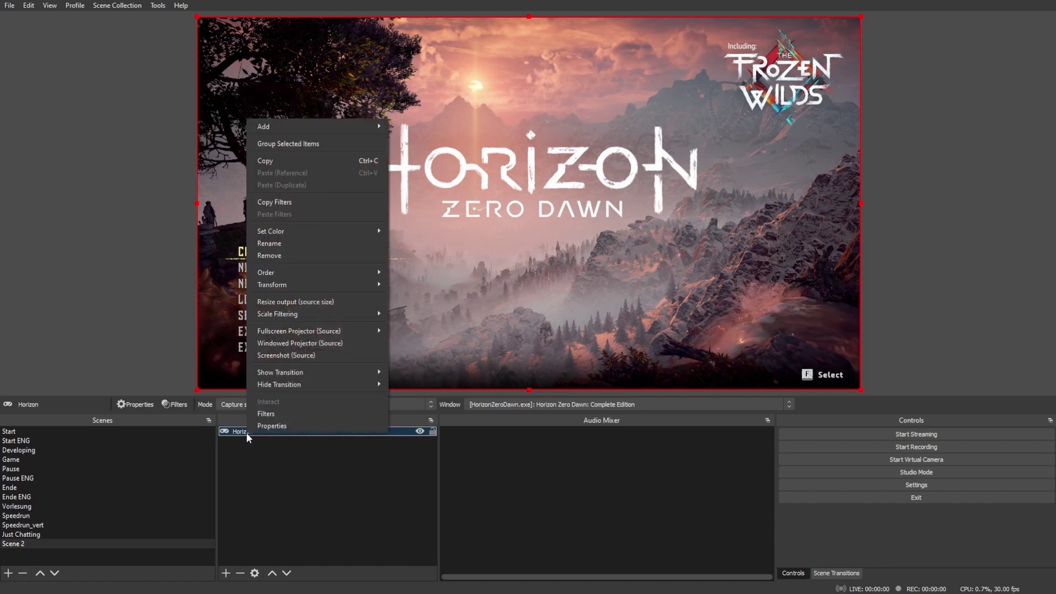
{"action": "left_click", "coordinate": [274, 420]}
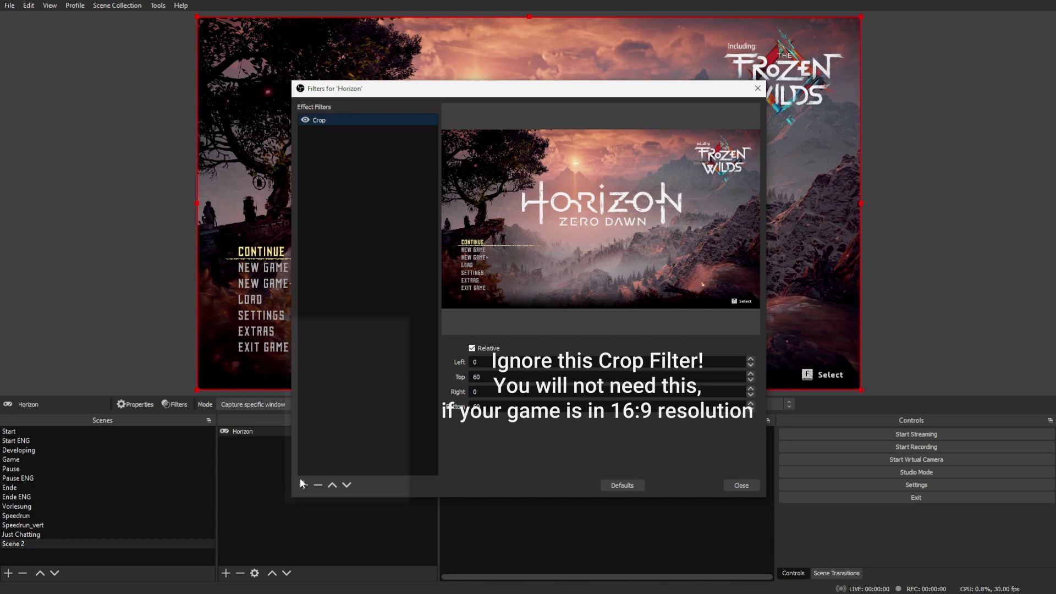
{"action": "left_click", "coordinate": [303, 485]}
{"action": "left_click", "coordinate": [337, 473]}
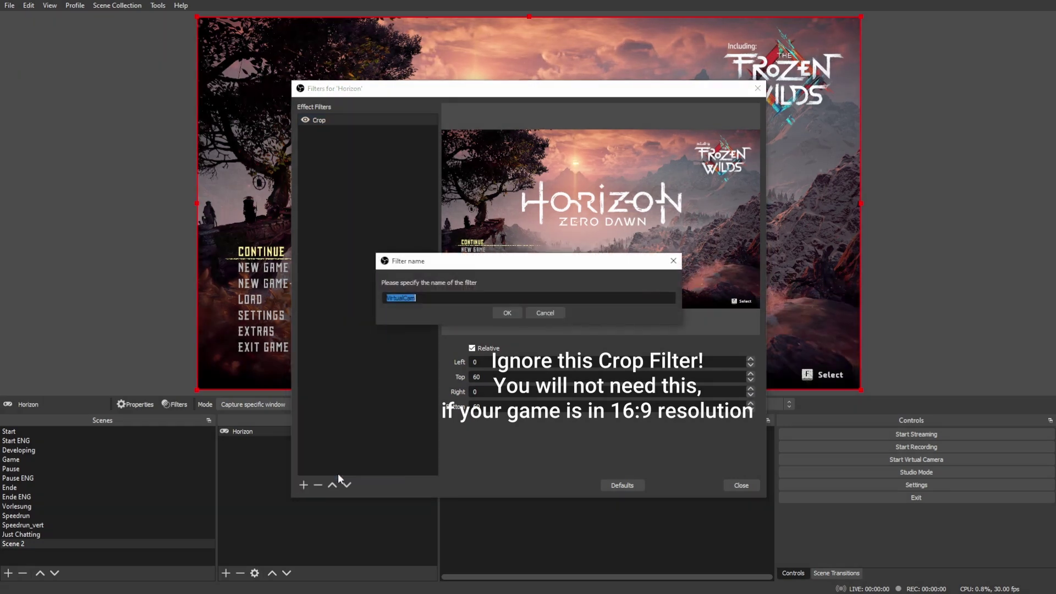
{"action": "left_click", "coordinate": [507, 315]}
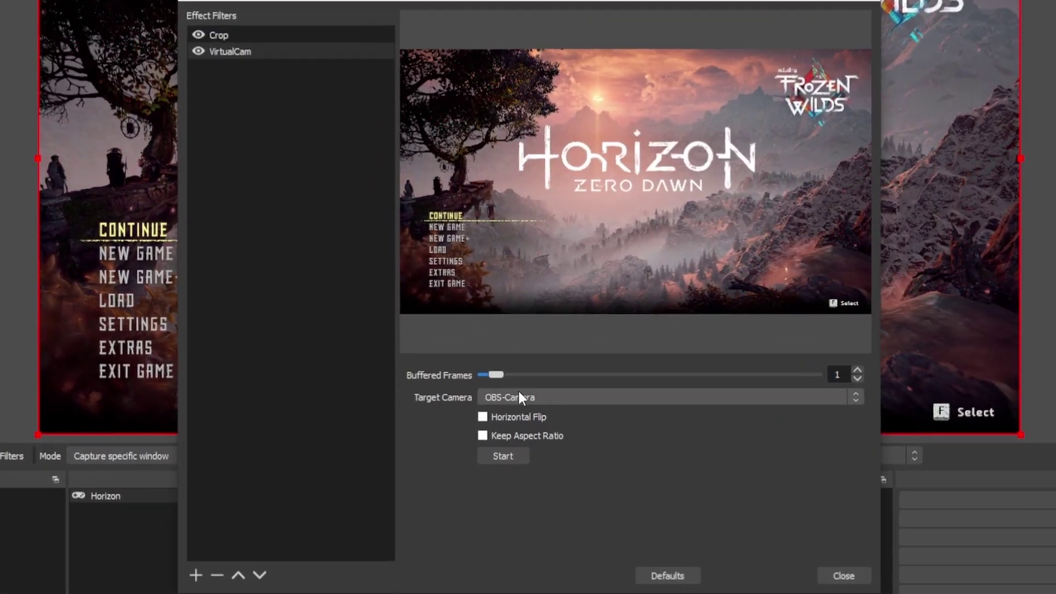
{"action": "left_click", "coordinate": [519, 397]}
{"action": "left_click", "coordinate": [545, 391]}
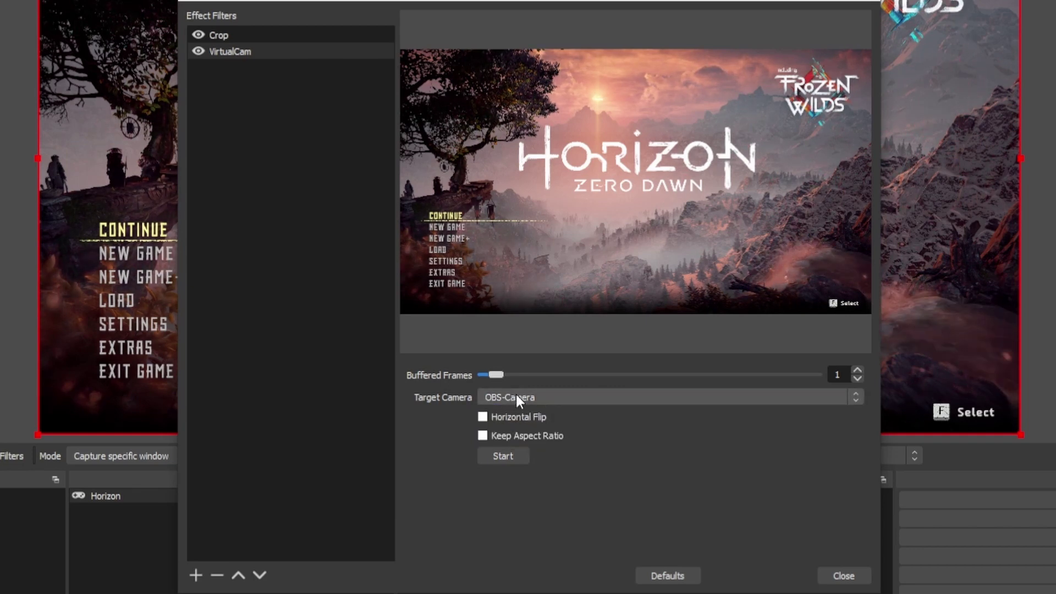
{"action": "left_click", "coordinate": [505, 456]}
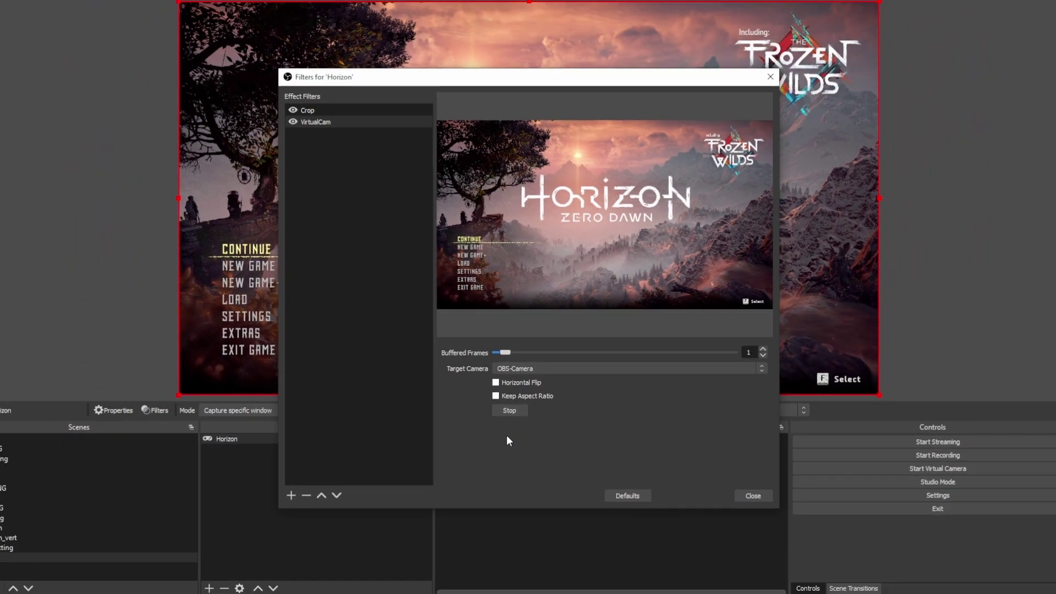
{"action": "key", "text": "Escape"}
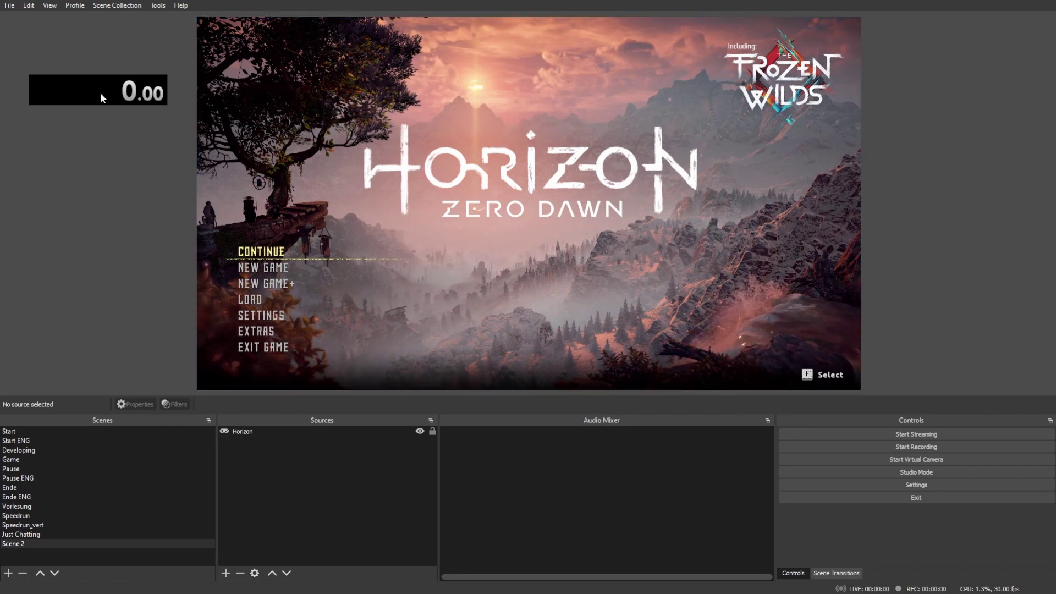
Move the timer window slightly lower, leaving the splits unchanged in Edit Splits.
{"action": "left_click_drag", "start_coordinate": [89, 94], "coordinate": [94, 117]}
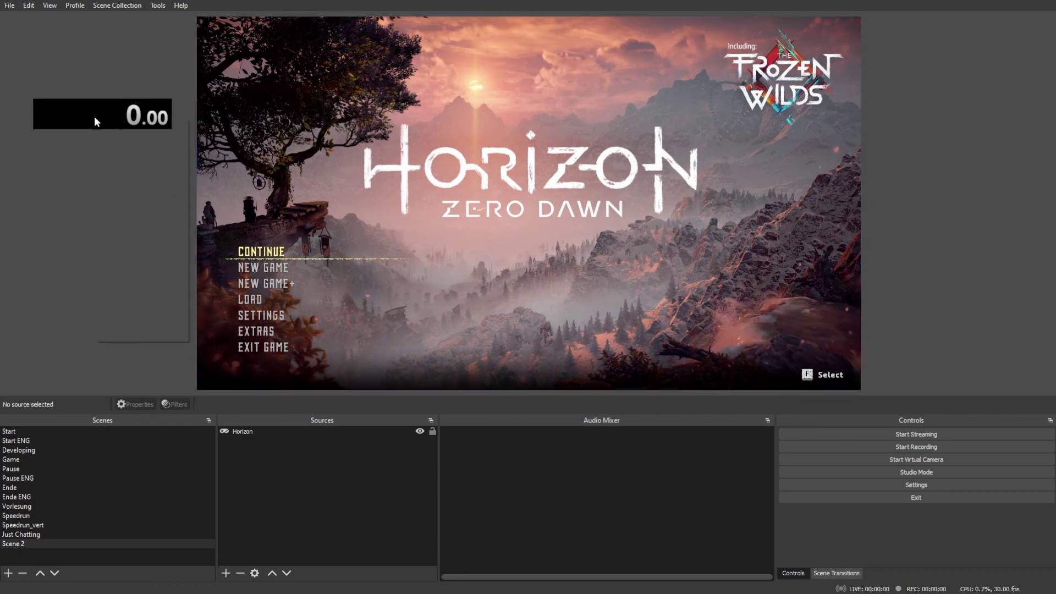
{"action": "right_click", "coordinate": [94, 117]}
{"action": "left_click", "coordinate": [111, 124]}
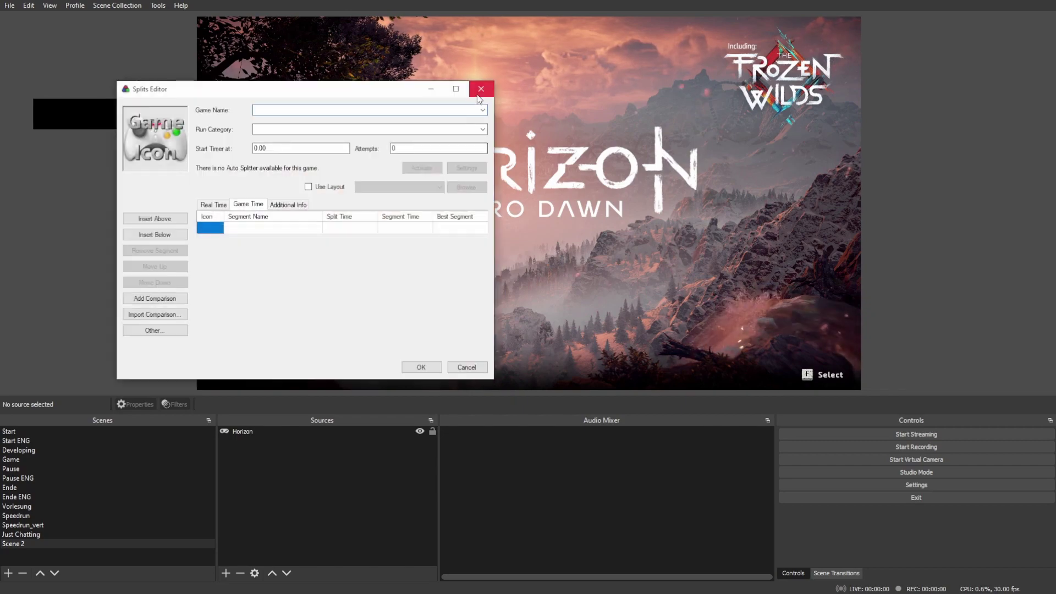
{"action": "left_click", "coordinate": [480, 88]}
{"action": "right_click", "coordinate": [101, 109]}
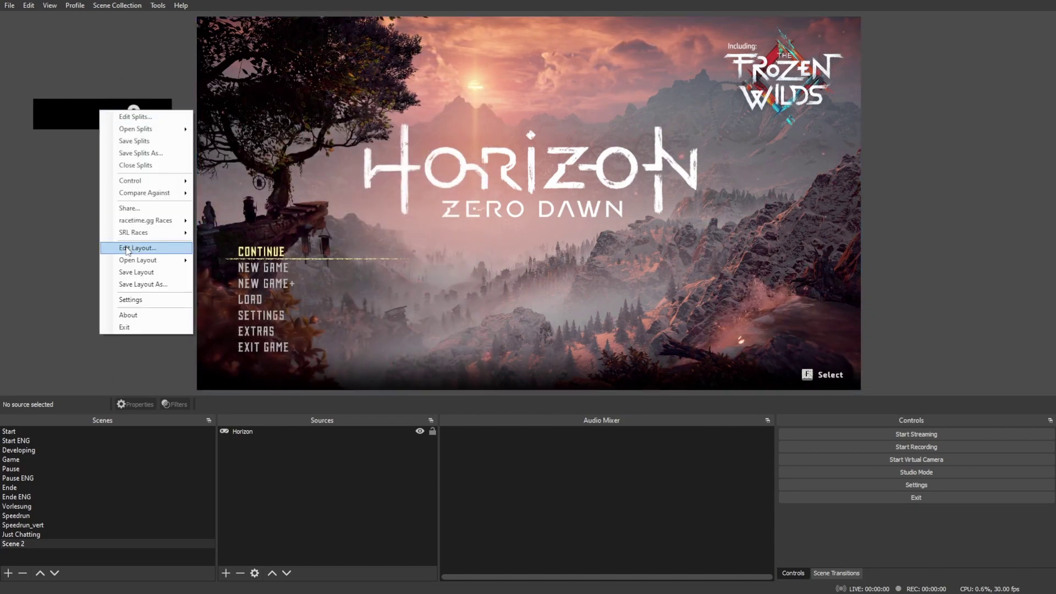
{"action": "left_click", "coordinate": [34, 232]}
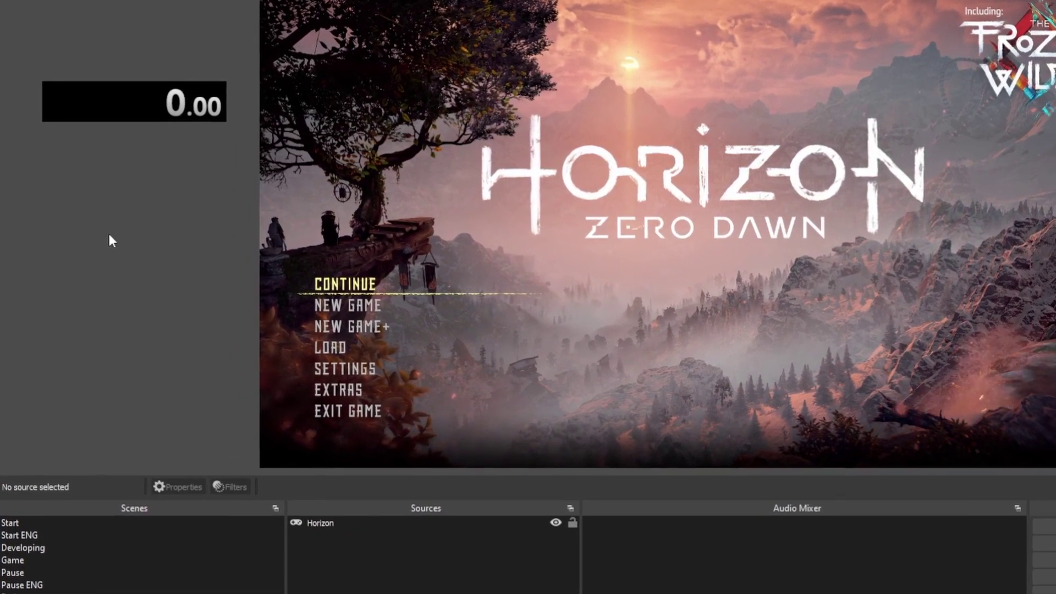
In the Layout Editor, add a Control > Video Auto Splitter component below the Timer.
{"action": "right_click", "coordinate": [162, 105]}
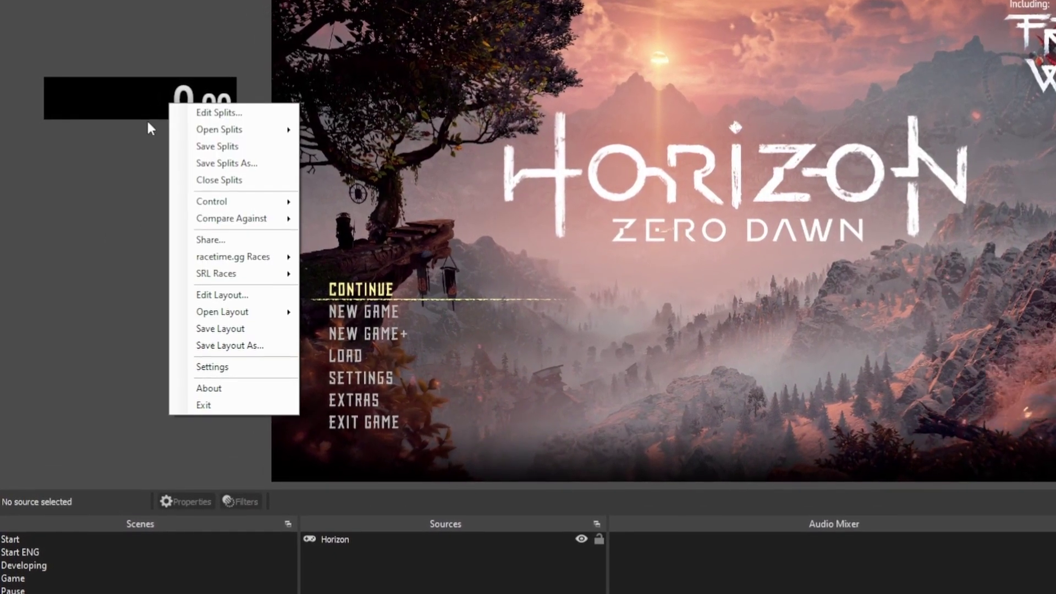
{"action": "left_click", "coordinate": [222, 295]}
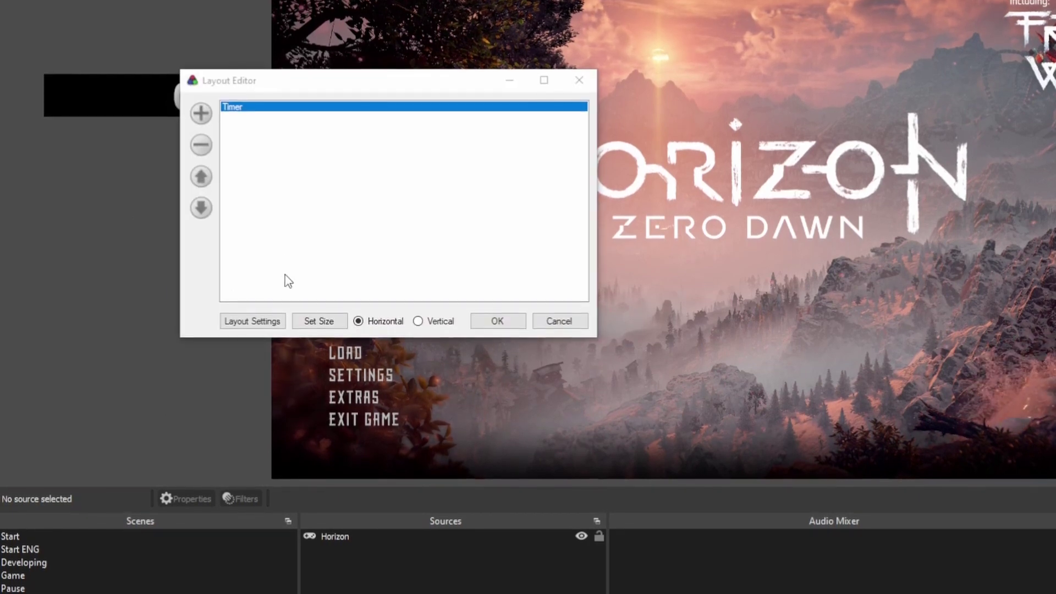
{"action": "left_click", "coordinate": [200, 112]}
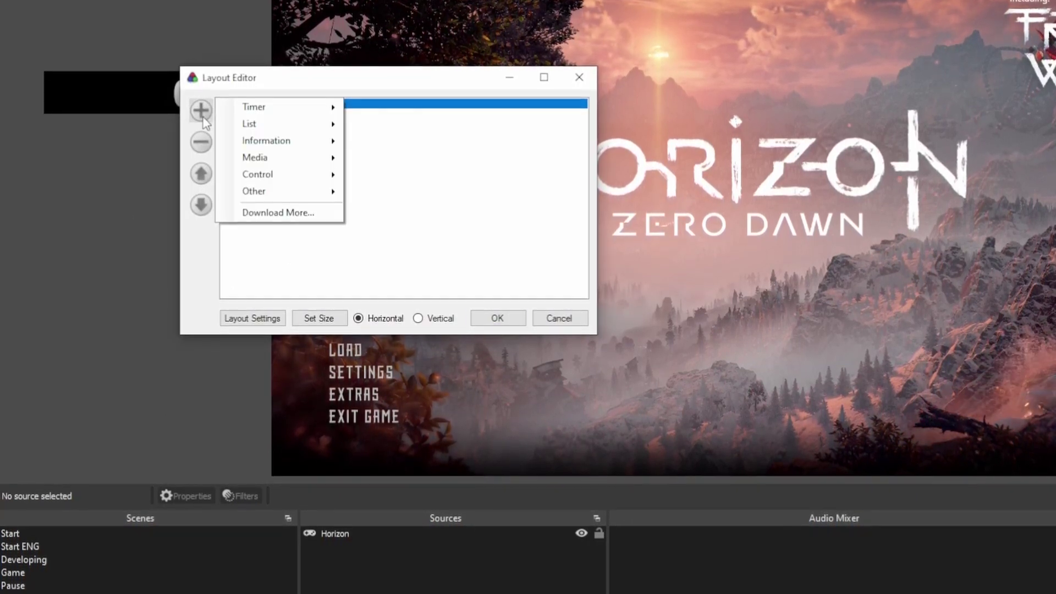
{"action": "mouse_move", "coordinate": [324, 176]}
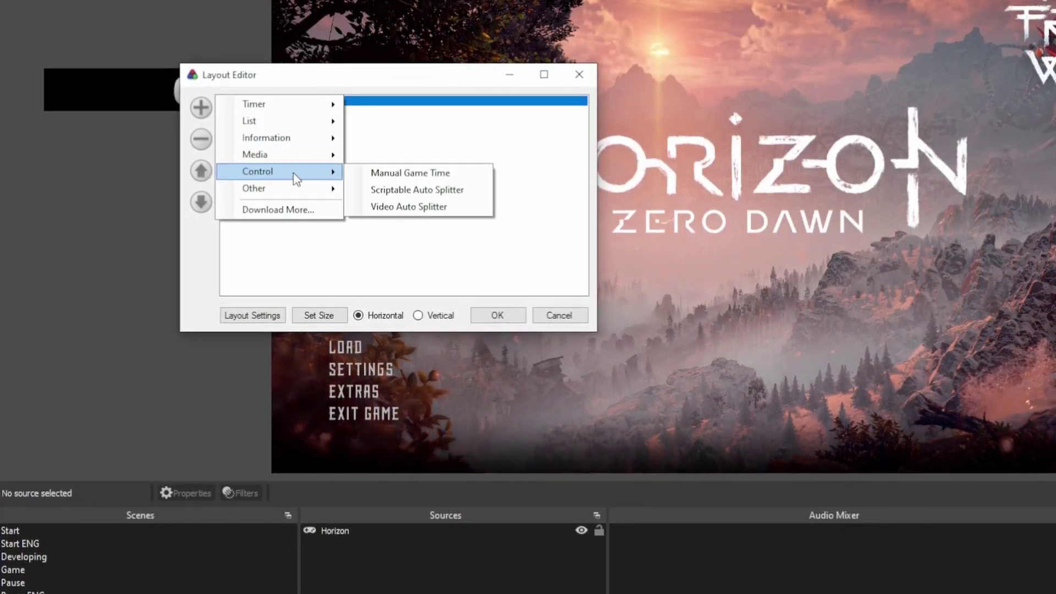
{"action": "left_click", "coordinate": [470, 205]}
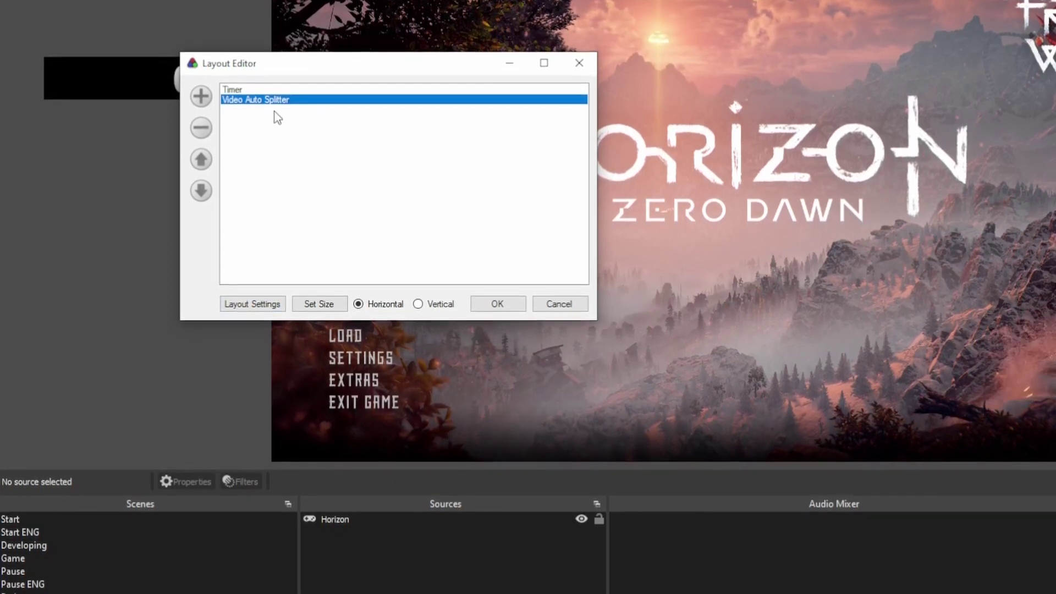
Open Layout Settings on the Video Auto Splitter tab.
{"action": "left_click", "coordinate": [254, 303]}
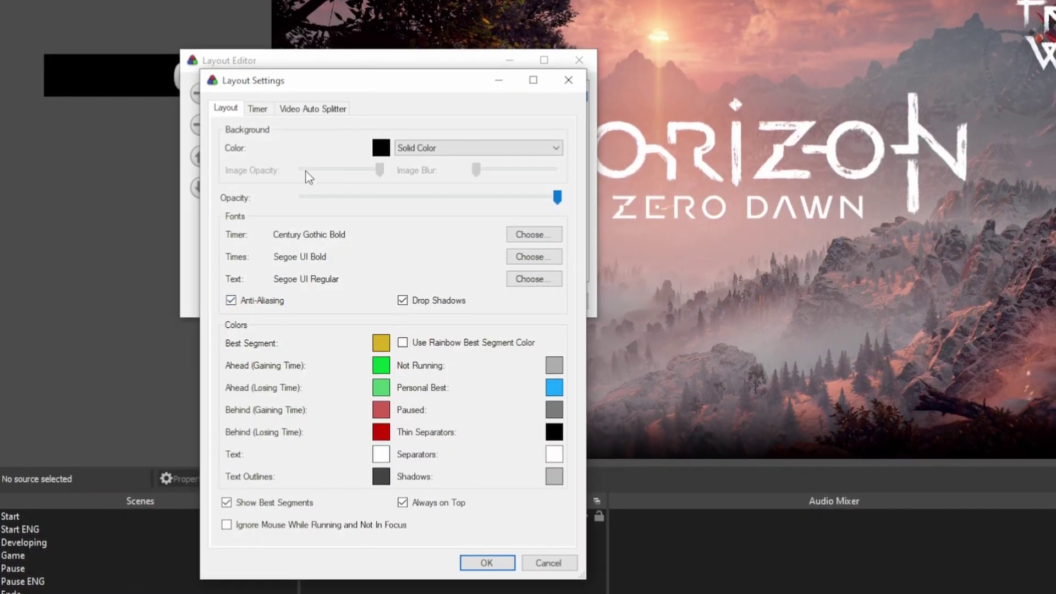
{"action": "left_click", "coordinate": [296, 111]}
{"action": "left_click", "coordinate": [536, 148]}
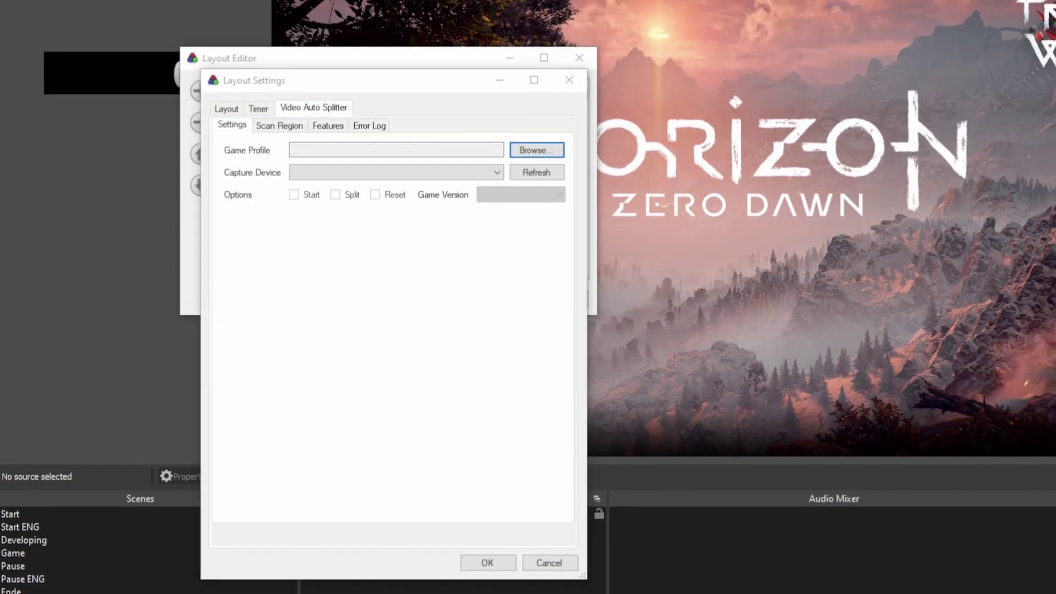
{"action": "left_click", "coordinate": [302, 105]}
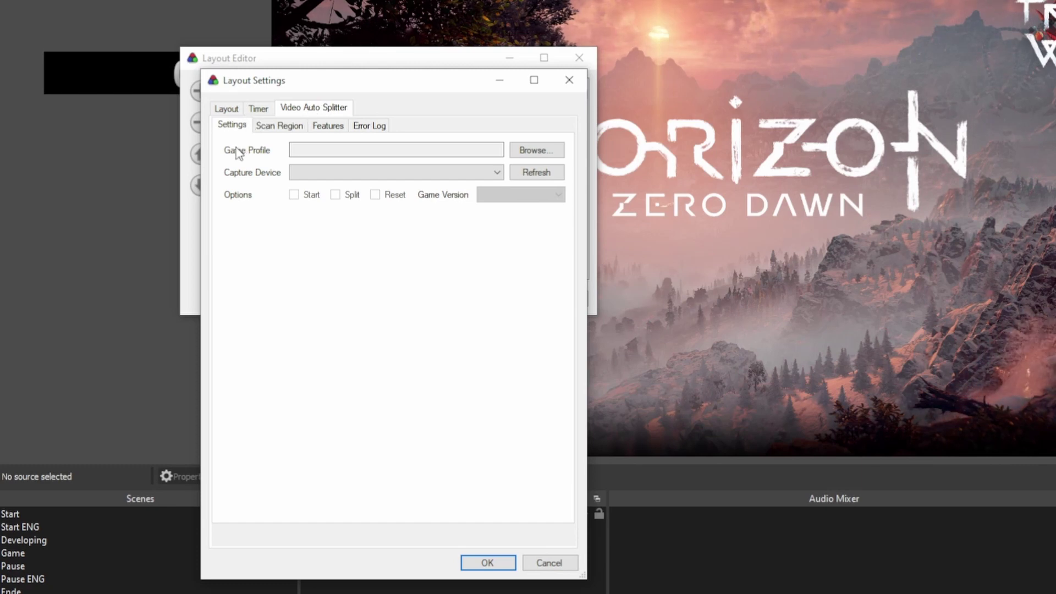
Browse to the HZD_variants folder and load hzd-normal.vas as the game profile.
{"action": "left_click", "coordinate": [526, 156]}
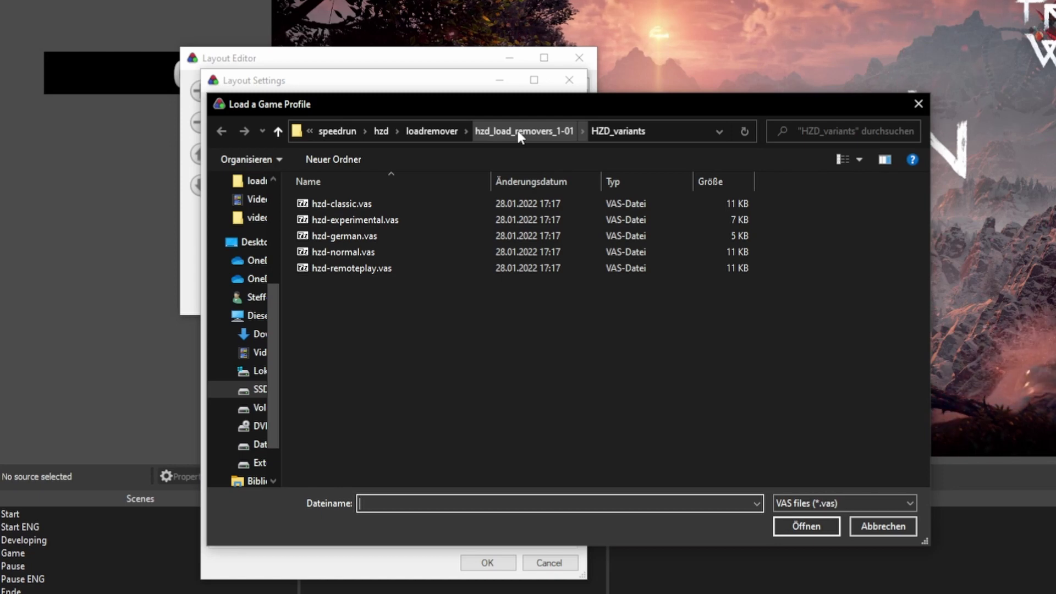
{"action": "left_click", "coordinate": [520, 132]}
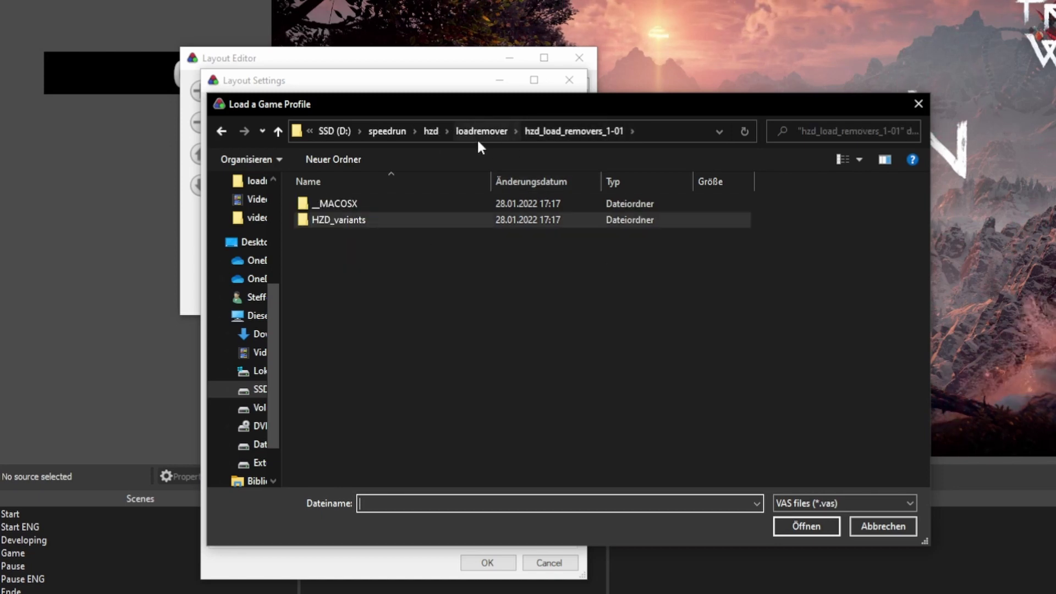
{"action": "double_click", "coordinate": [371, 220]}
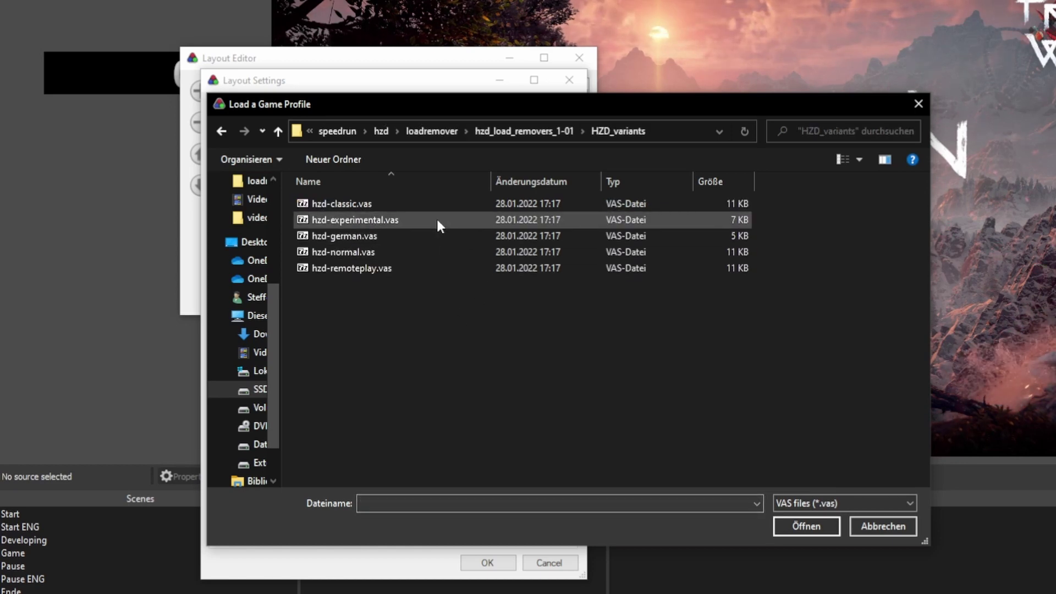
{"action": "left_click", "coordinate": [424, 255]}
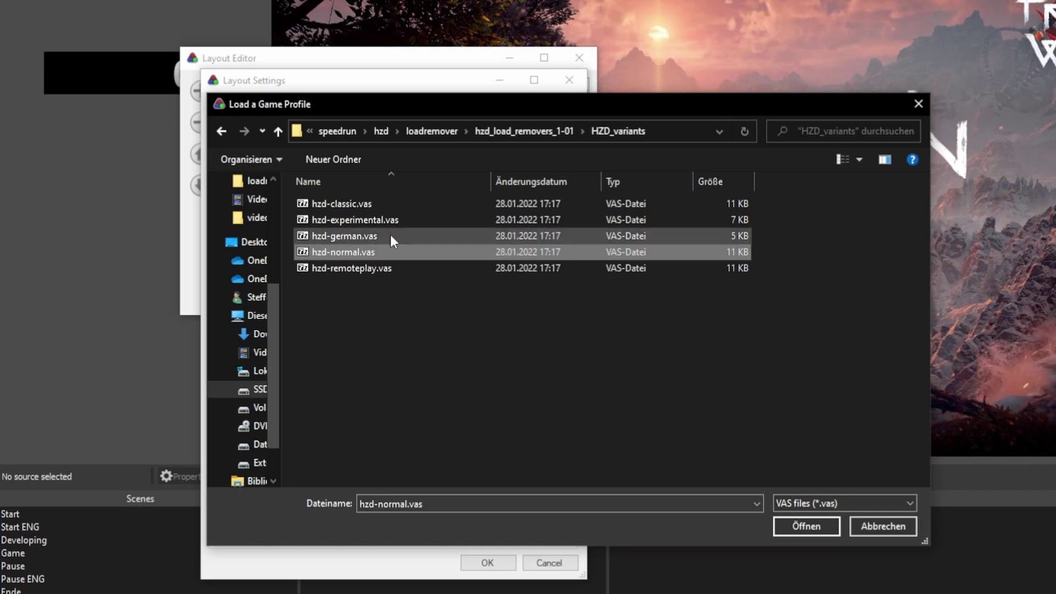
{"action": "left_click", "coordinate": [400, 337]}
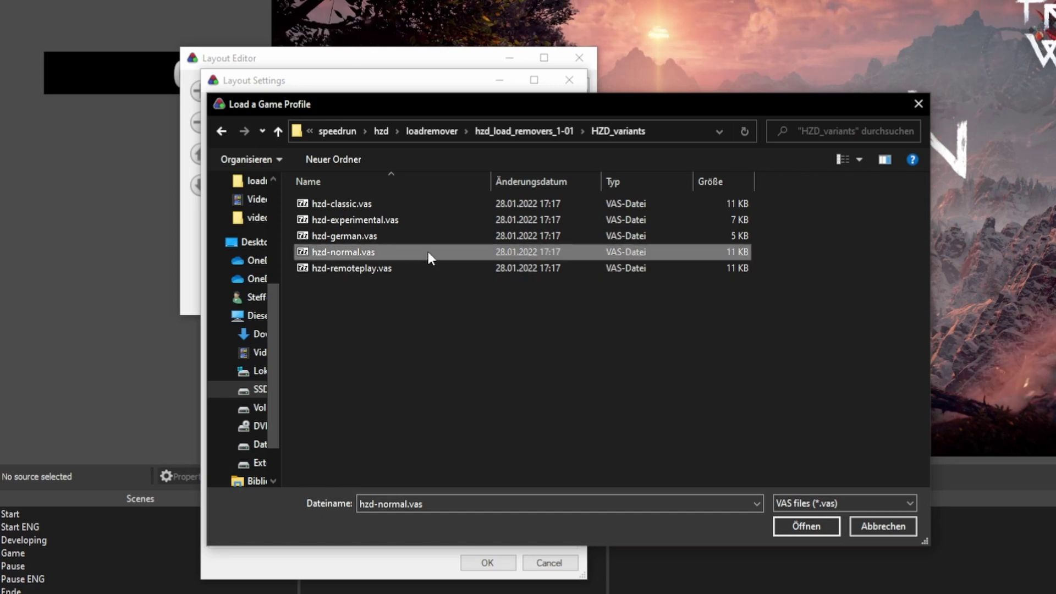
{"action": "left_click", "coordinate": [807, 526]}
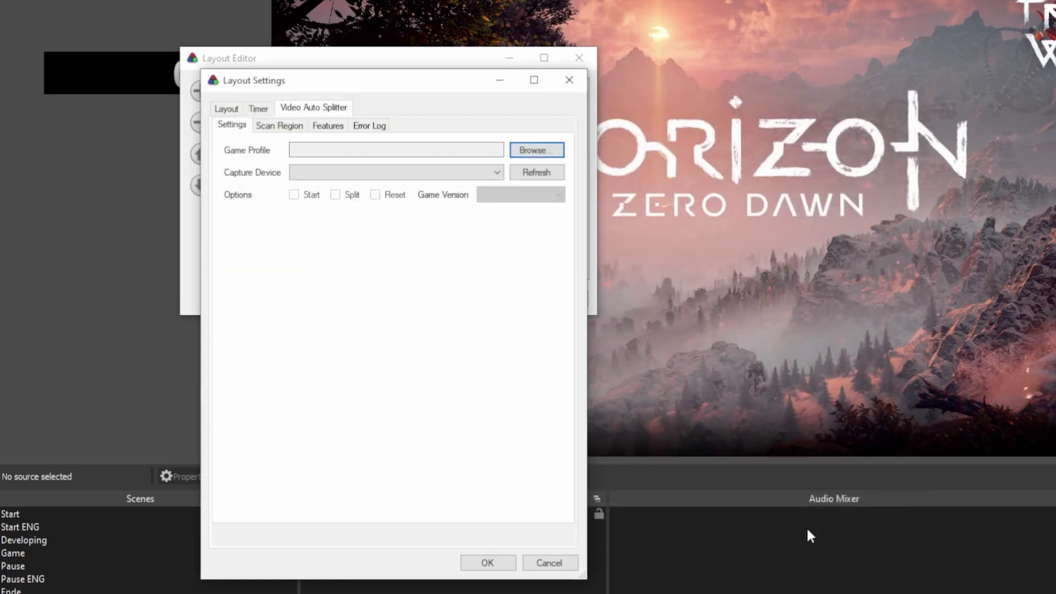
Pick OBS-Camera from the Capture Device dropdown.
{"action": "left_click", "coordinate": [498, 174]}
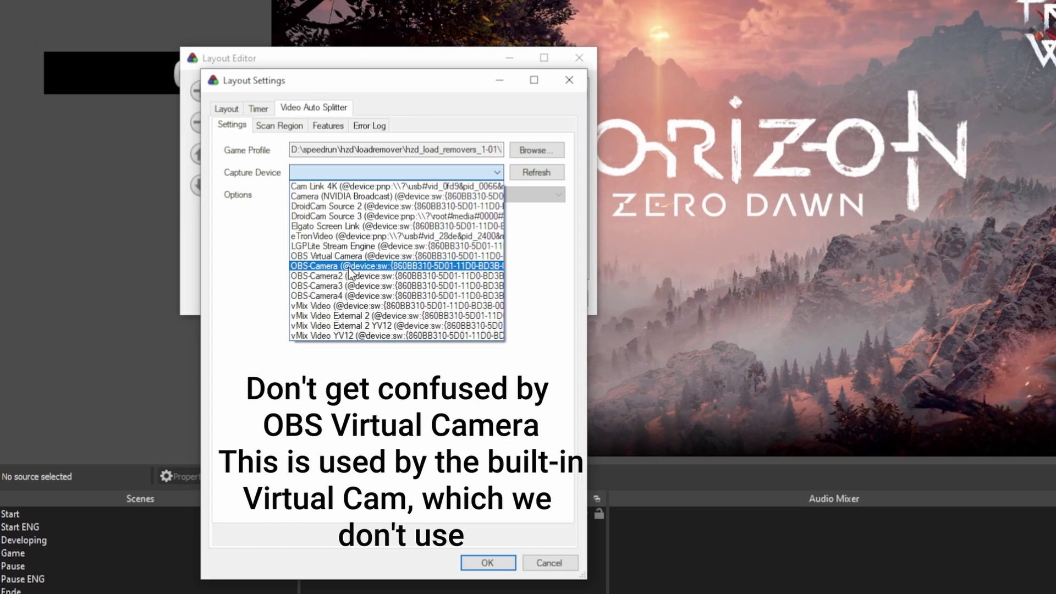
{"action": "left_click", "coordinate": [350, 268]}
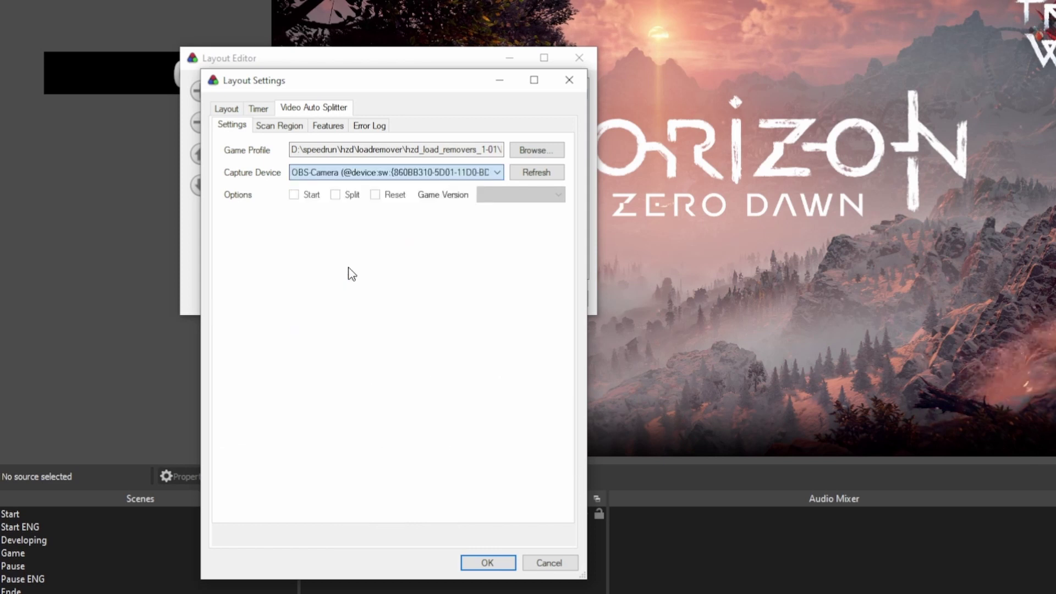
Fill in the Scan Region fields: X 99, Y 976, Width 115, Height 25.
{"action": "left_click", "coordinate": [291, 136]}
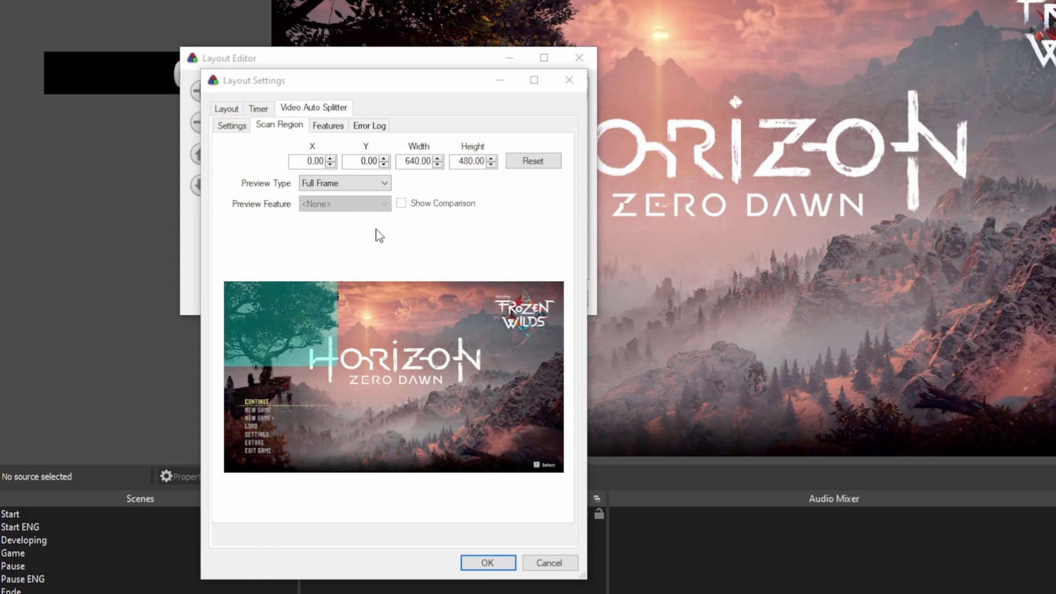
{"action": "double_click", "coordinate": [311, 161]}
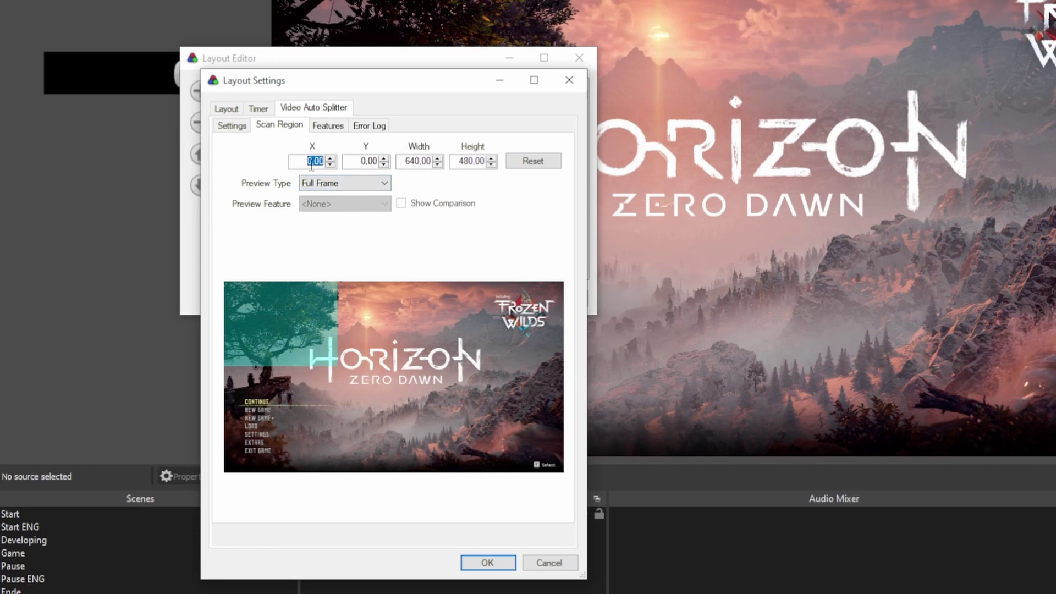
{"action": "type", "text": "99"}
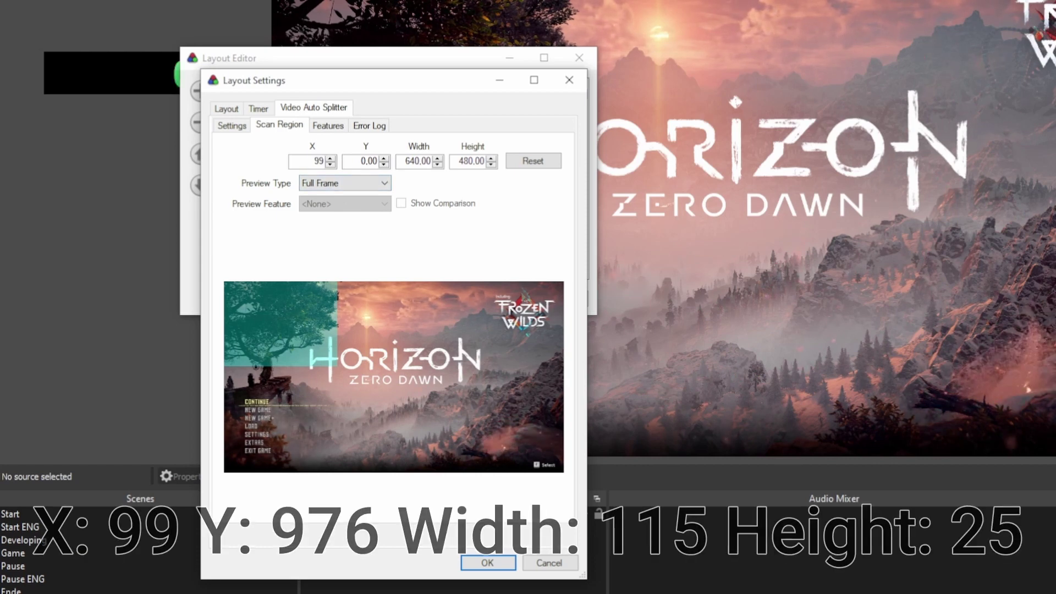
{"action": "key", "text": "Tab"}
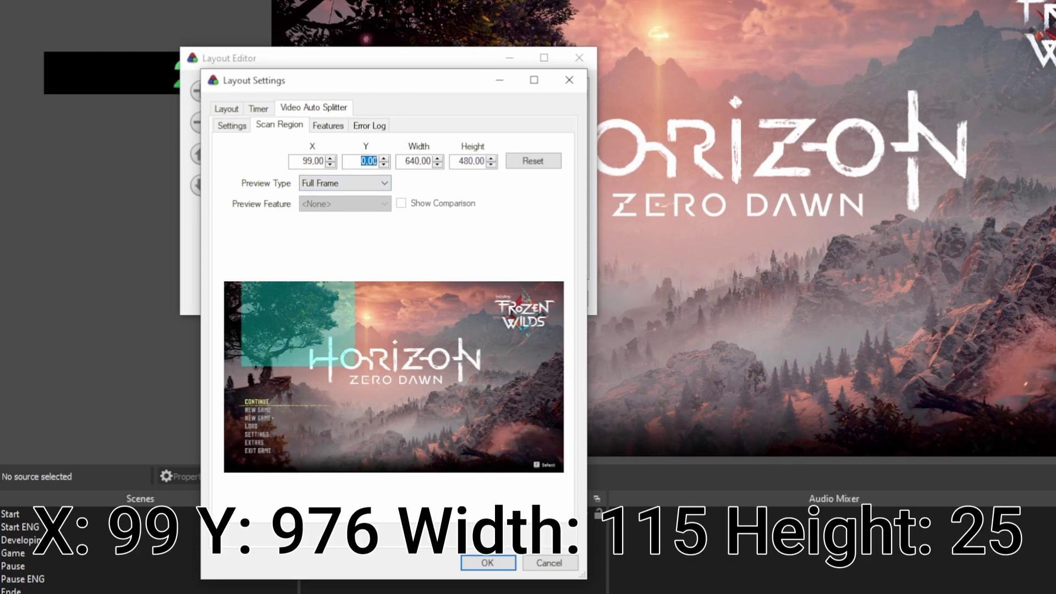
{"action": "type", "text": "976"}
{"action": "left_click", "coordinate": [406, 161]}
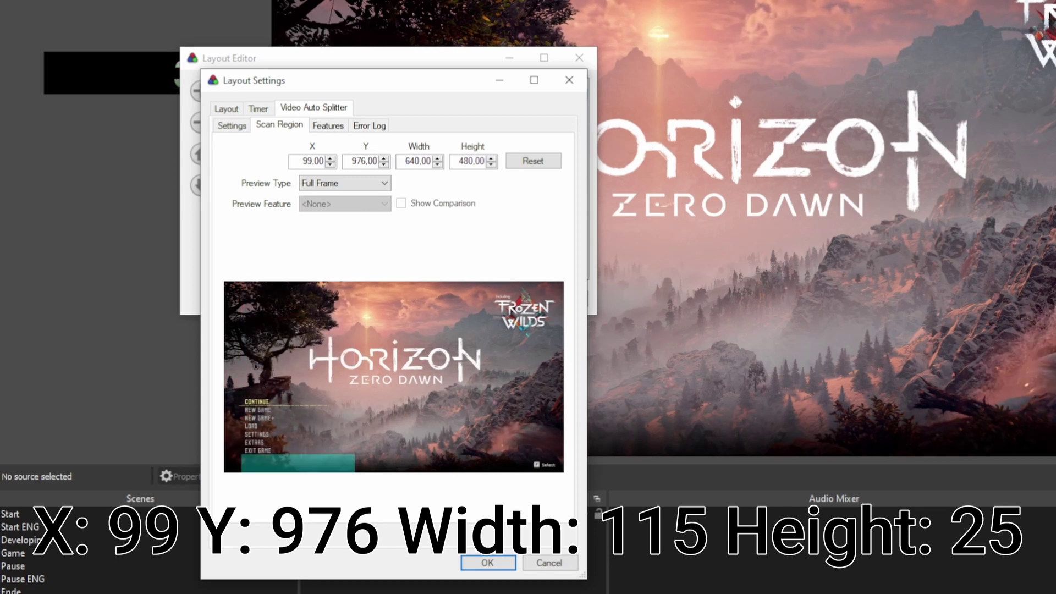
{"action": "double_click", "coordinate": [406, 160]}
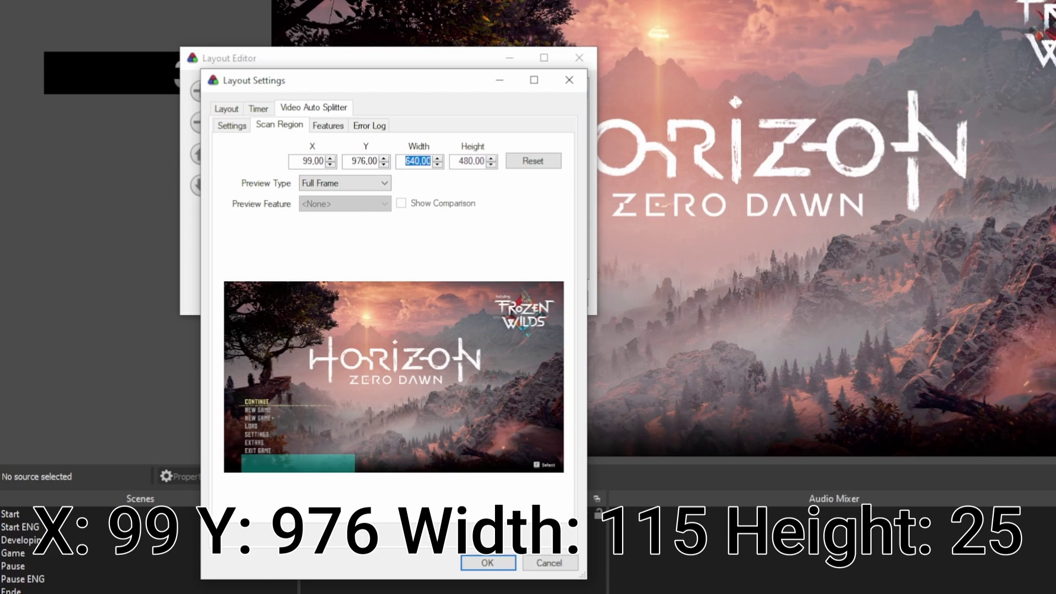
{"action": "type", "text": "115"}
{"action": "key", "text": "Tab"}
{"action": "type", "text": "25"}
{"action": "key", "text": "Tab"}
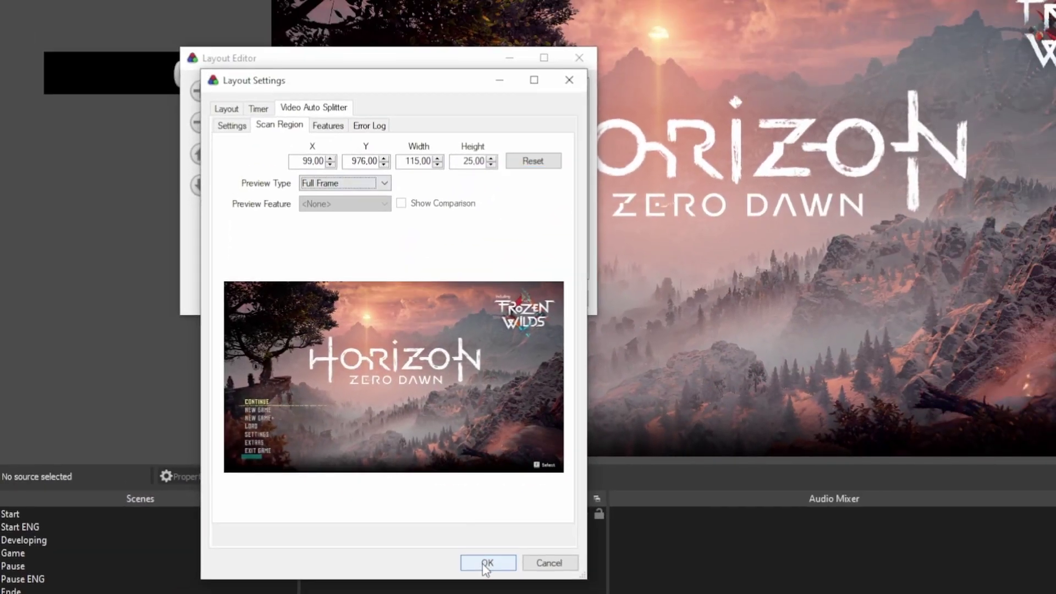
Apply the scan region settings and move the Timer component above Video Auto Splitter.
{"action": "left_click", "coordinate": [484, 562]}
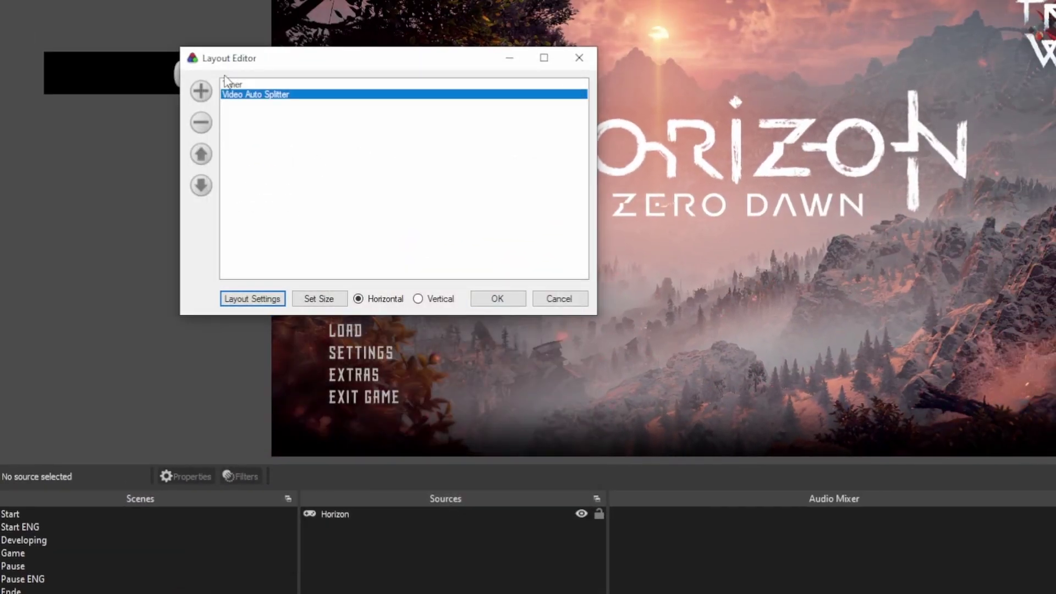
{"action": "left_click", "coordinate": [242, 86]}
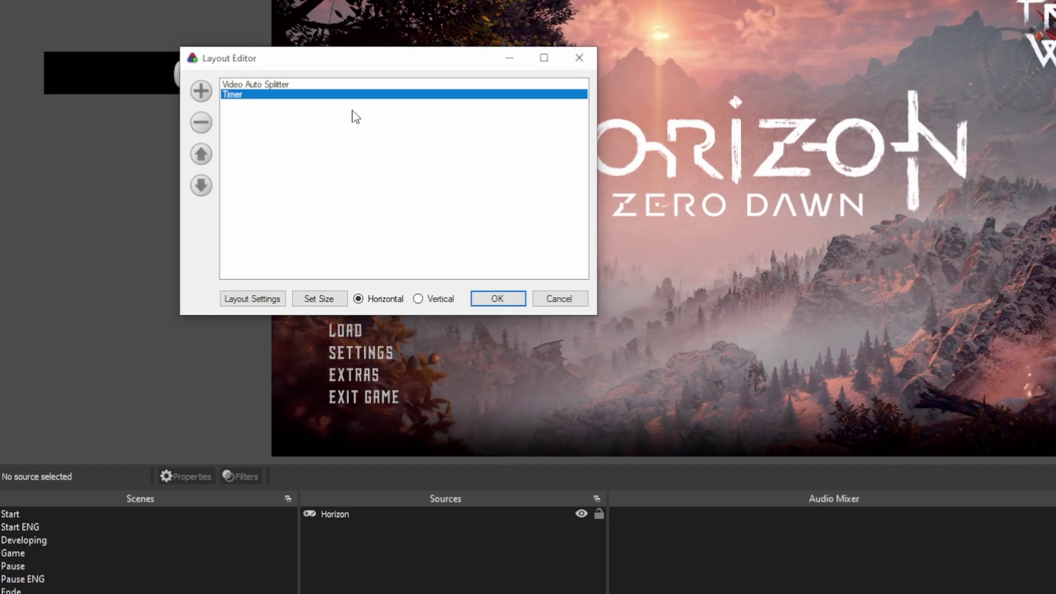
{"action": "left_click_drag", "start_coordinate": [246, 99], "coordinate": [246, 85]}
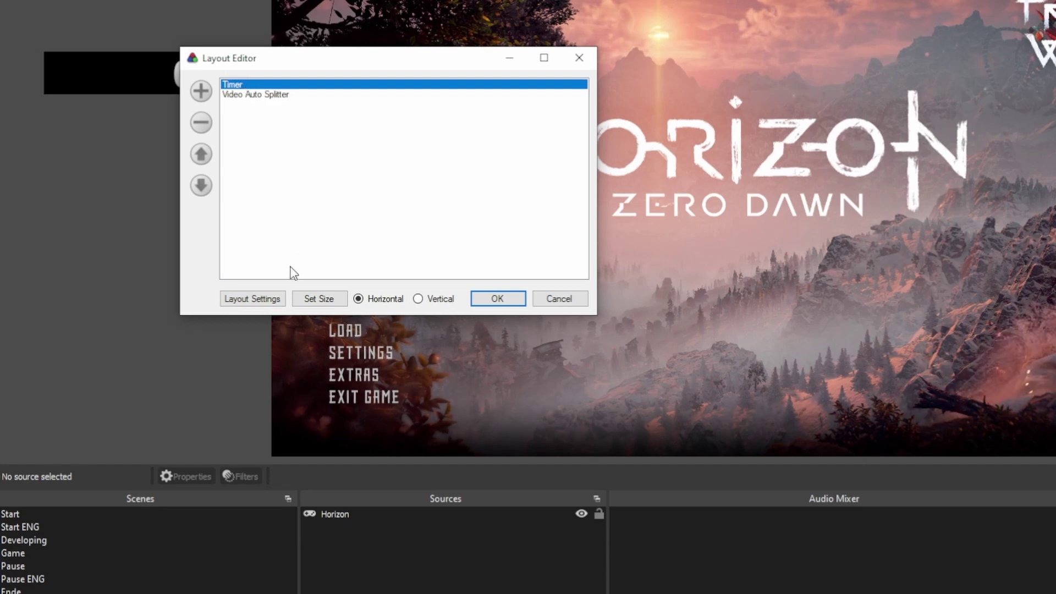
Set the Timer component's timing method to Game Time and close the layout editor.
{"action": "left_click", "coordinate": [253, 299]}
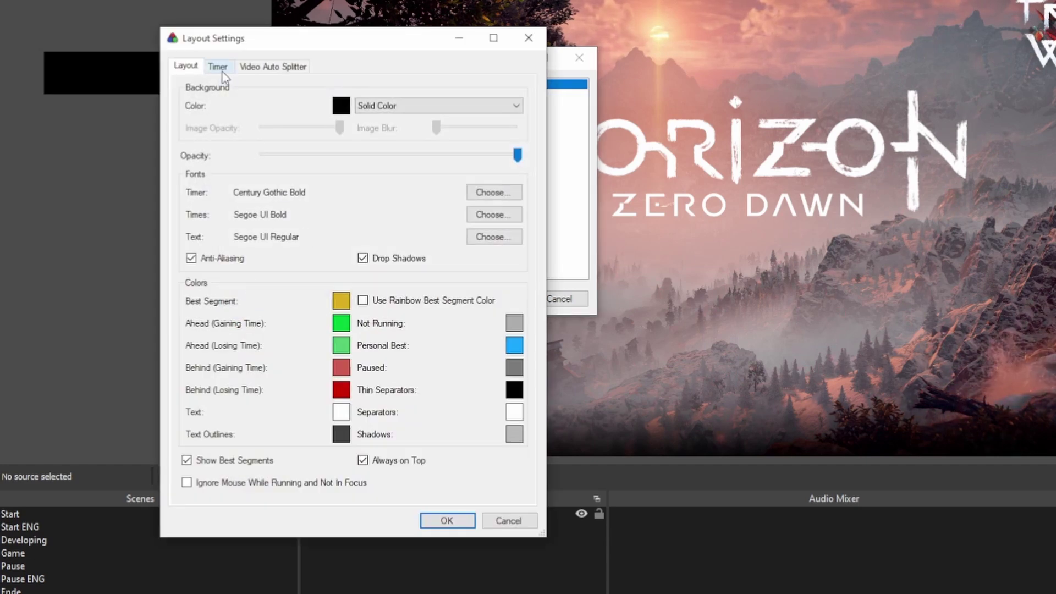
{"action": "left_click", "coordinate": [218, 66]}
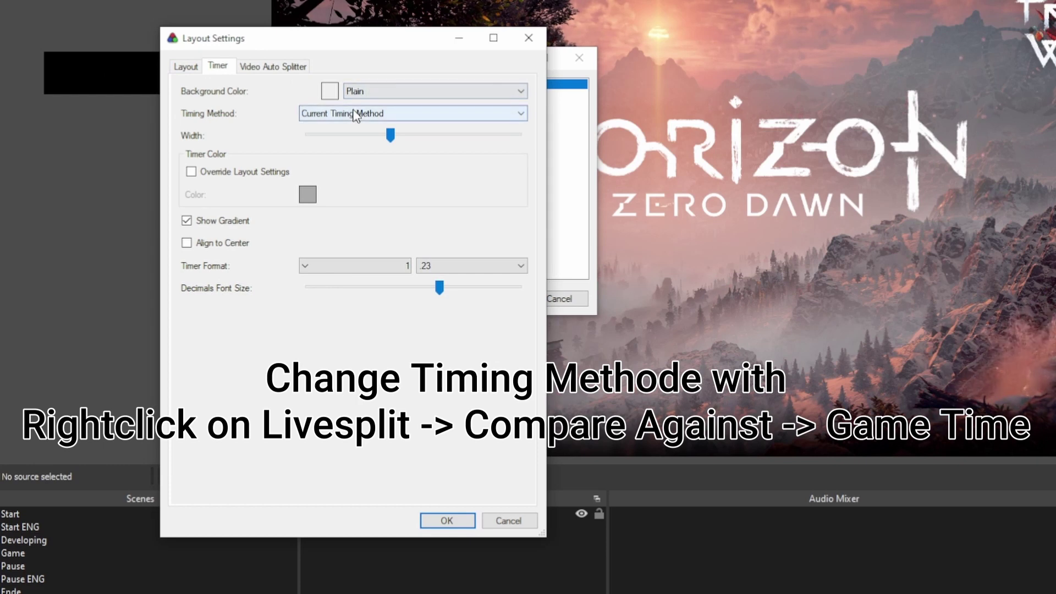
{"action": "left_click", "coordinate": [353, 115]}
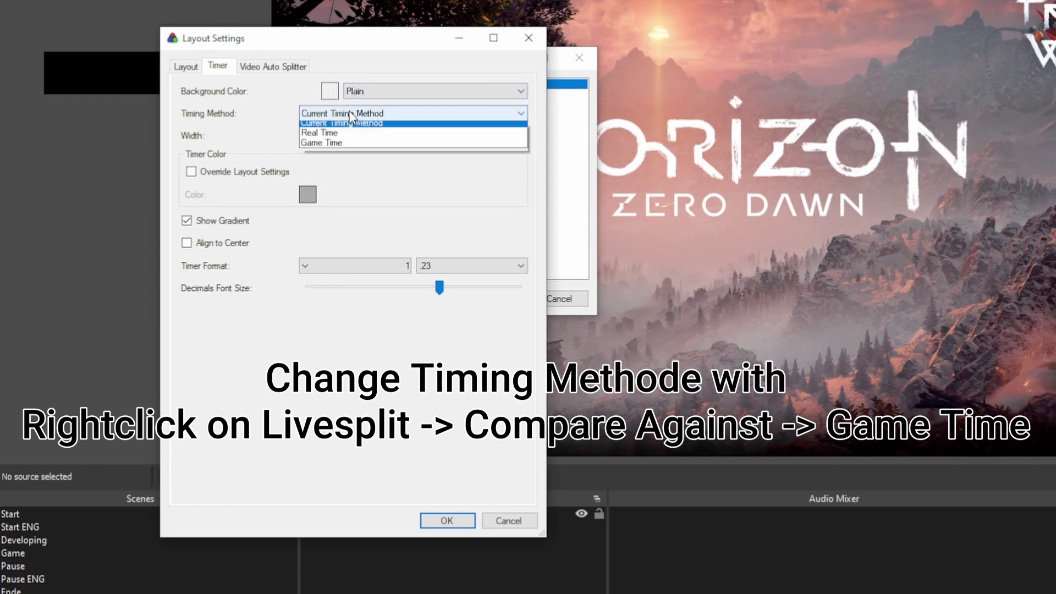
{"action": "left_click", "coordinate": [326, 148]}
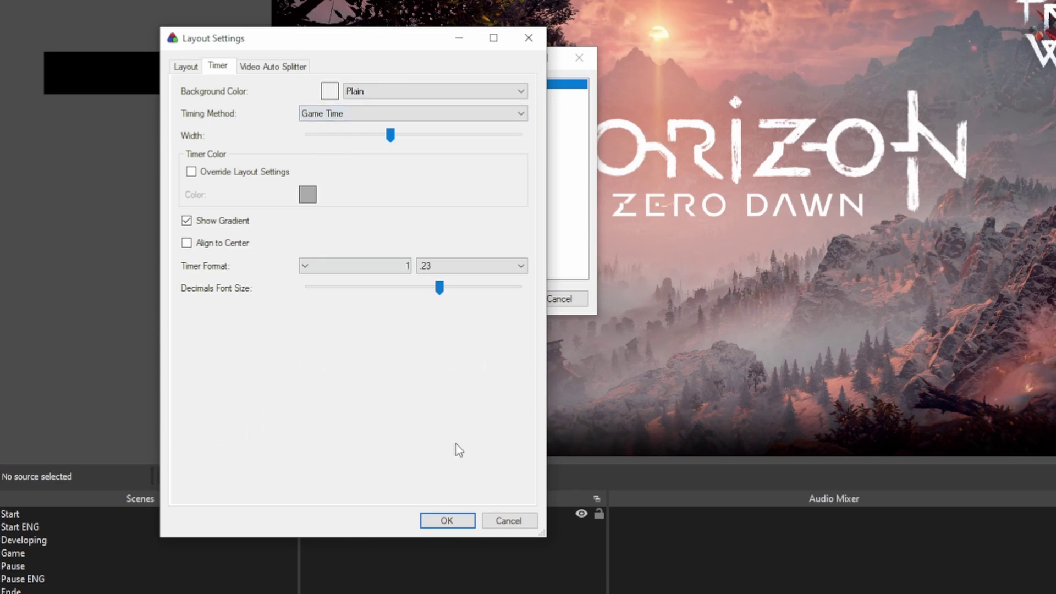
{"action": "left_click", "coordinate": [454, 521]}
{"action": "left_click", "coordinate": [502, 304]}
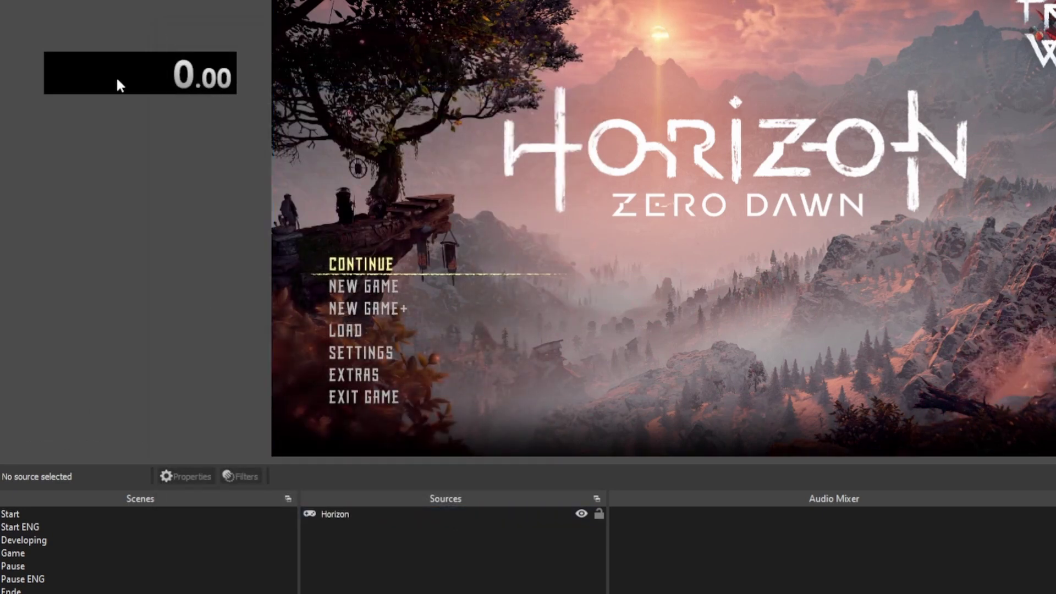
Start the timer and load the NG+ UH Starting Point save in Horizon Zero Dawn.
{"action": "key", "text": "KP_1"}
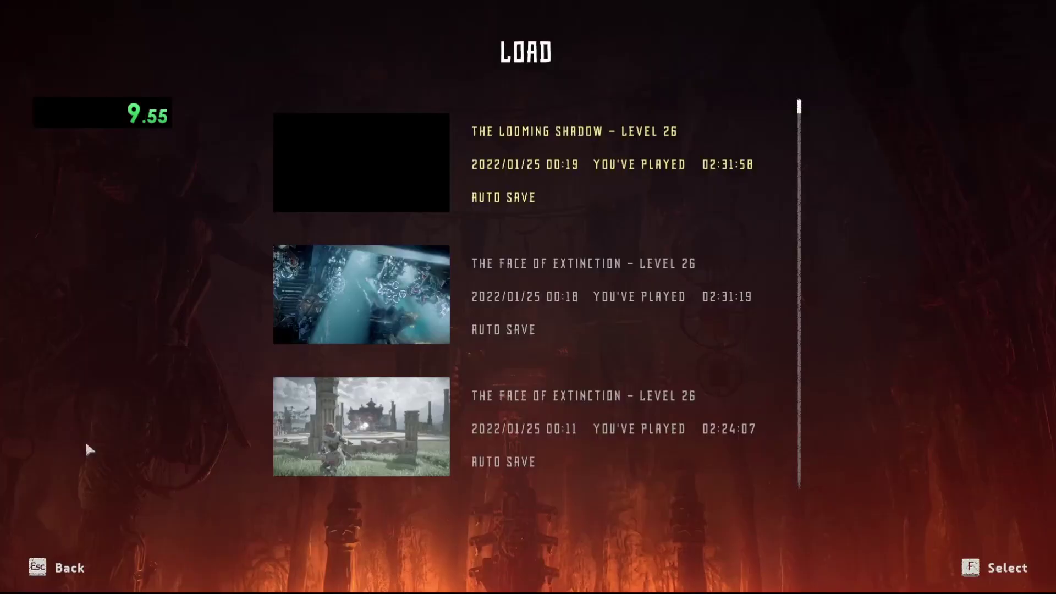
{"action": "scroll", "coordinate": [523, 348], "scroll_direction": "down", "scroll_amount": 3}
{"action": "scroll", "coordinate": [526, 356], "scroll_direction": "down", "scroll_amount": 15}
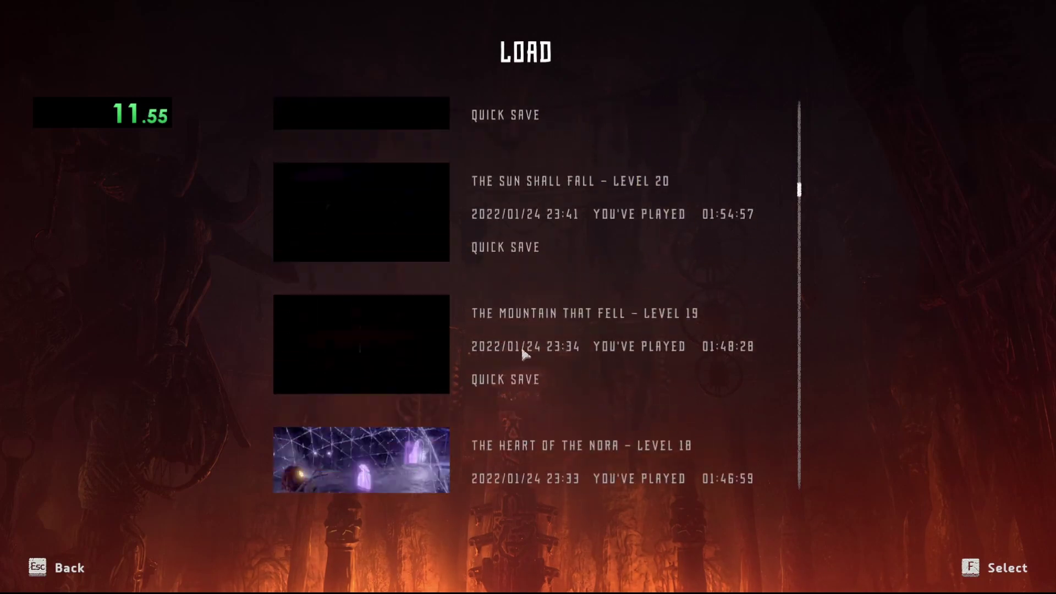
{"action": "scroll", "coordinate": [527, 346], "scroll_direction": "down", "scroll_amount": 12}
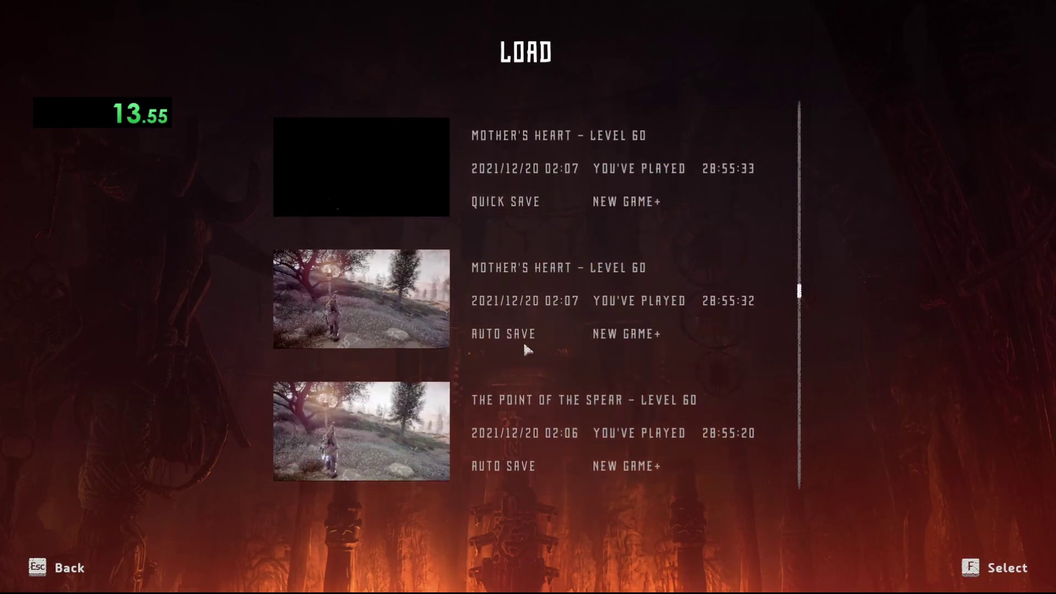
{"action": "scroll", "coordinate": [524, 346], "scroll_direction": "down", "scroll_amount": 6}
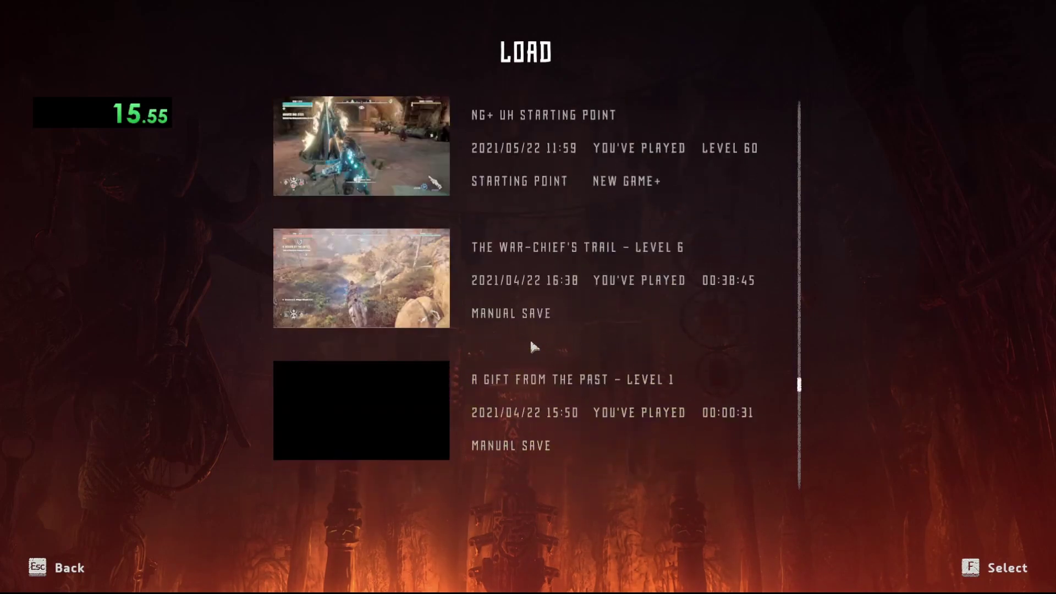
{"action": "scroll", "coordinate": [528, 345], "scroll_direction": "up", "scroll_amount": 1}
{"action": "left_click", "coordinate": [525, 347]}
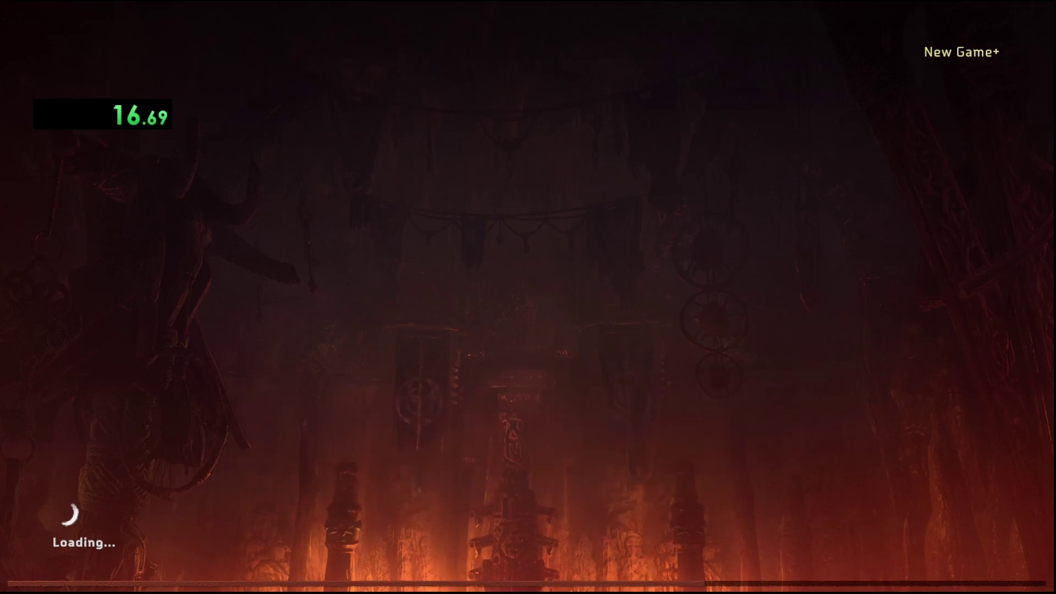
Open the Video Auto Splitter's Features view in Layout Settings to check the isLoading variable.
{"action": "right_click", "coordinate": [105, 120]}
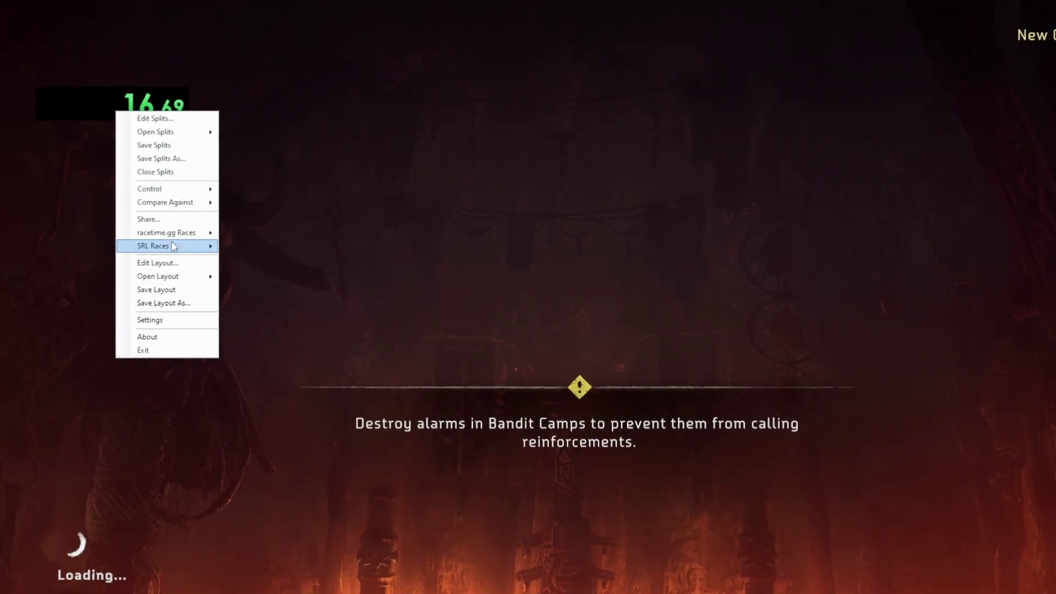
{"action": "left_click", "coordinate": [144, 258]}
{"action": "left_click", "coordinate": [230, 291]}
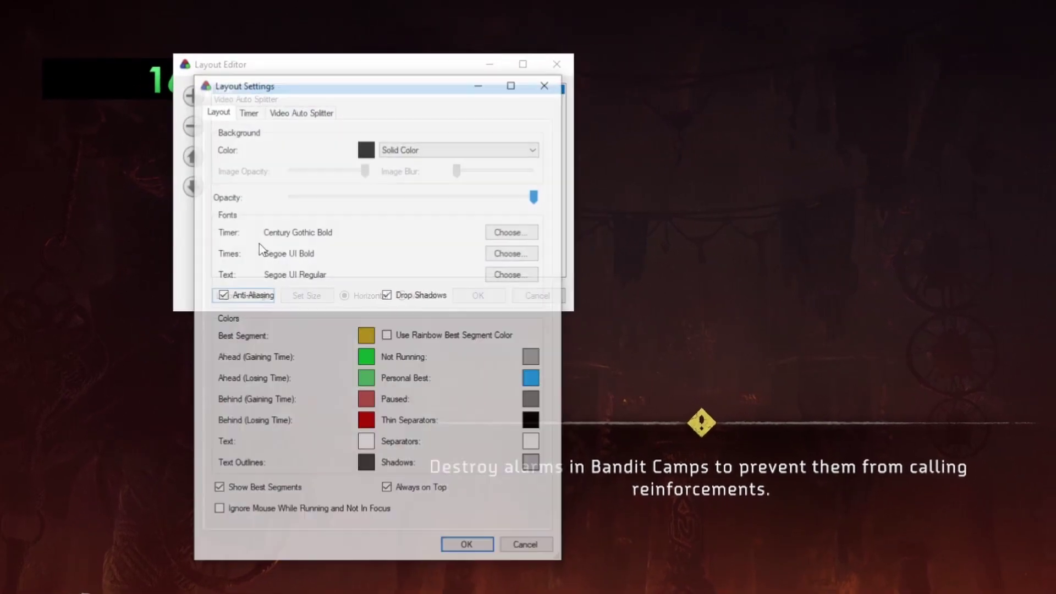
{"action": "left_click", "coordinate": [295, 108]}
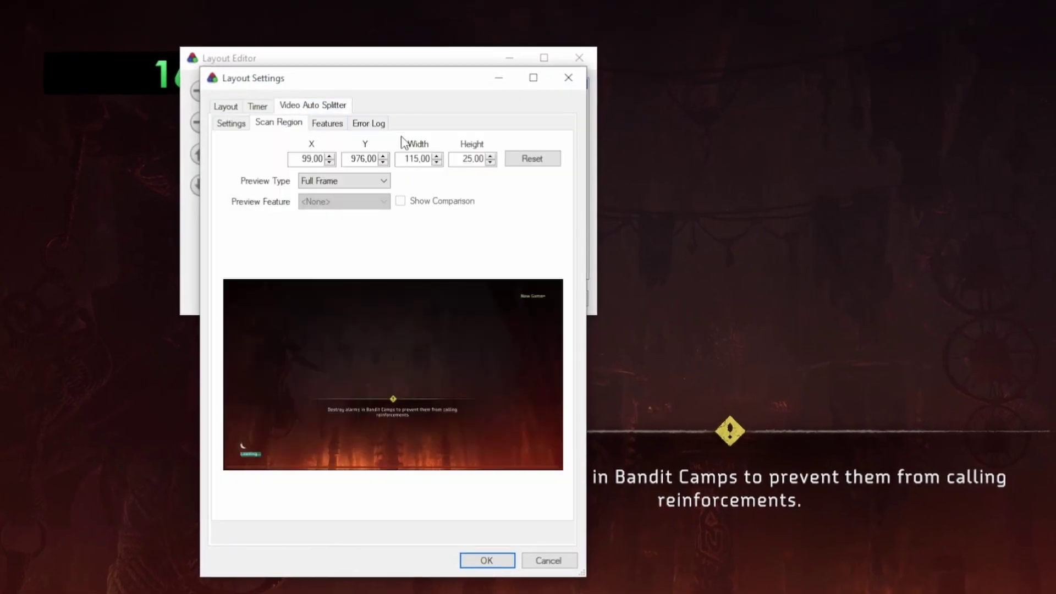
{"action": "left_click", "coordinate": [330, 125]}
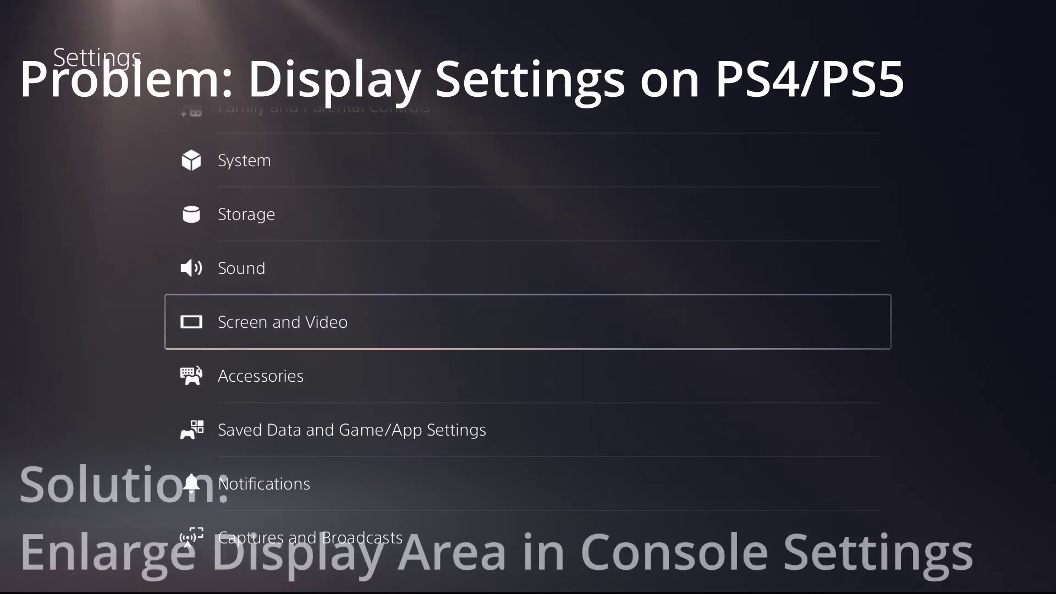
Enter the Screen and Video section of the PS5 settings.
{"action": "key", "text": "Return"}
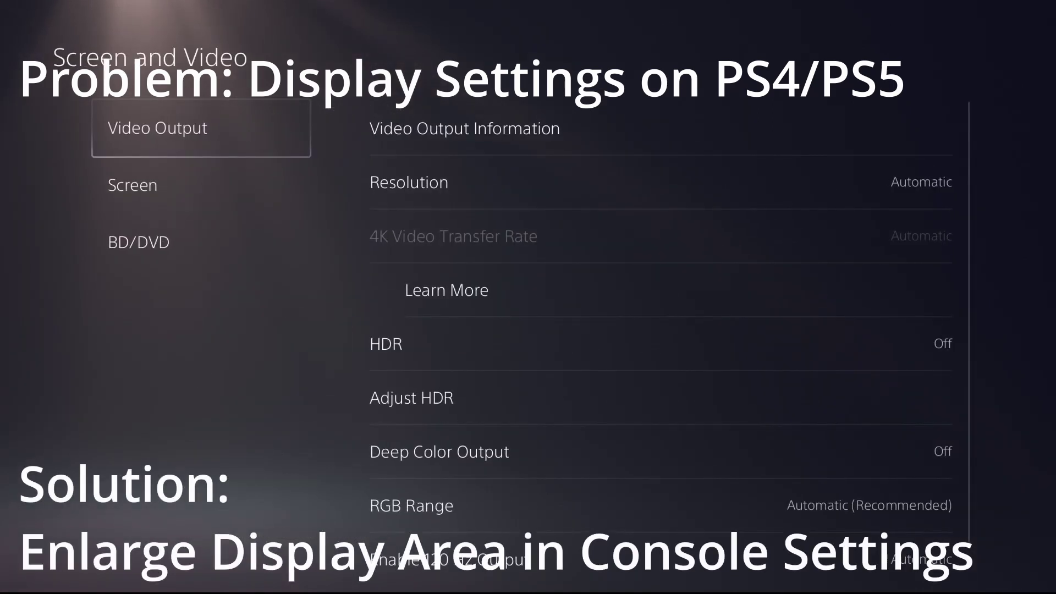